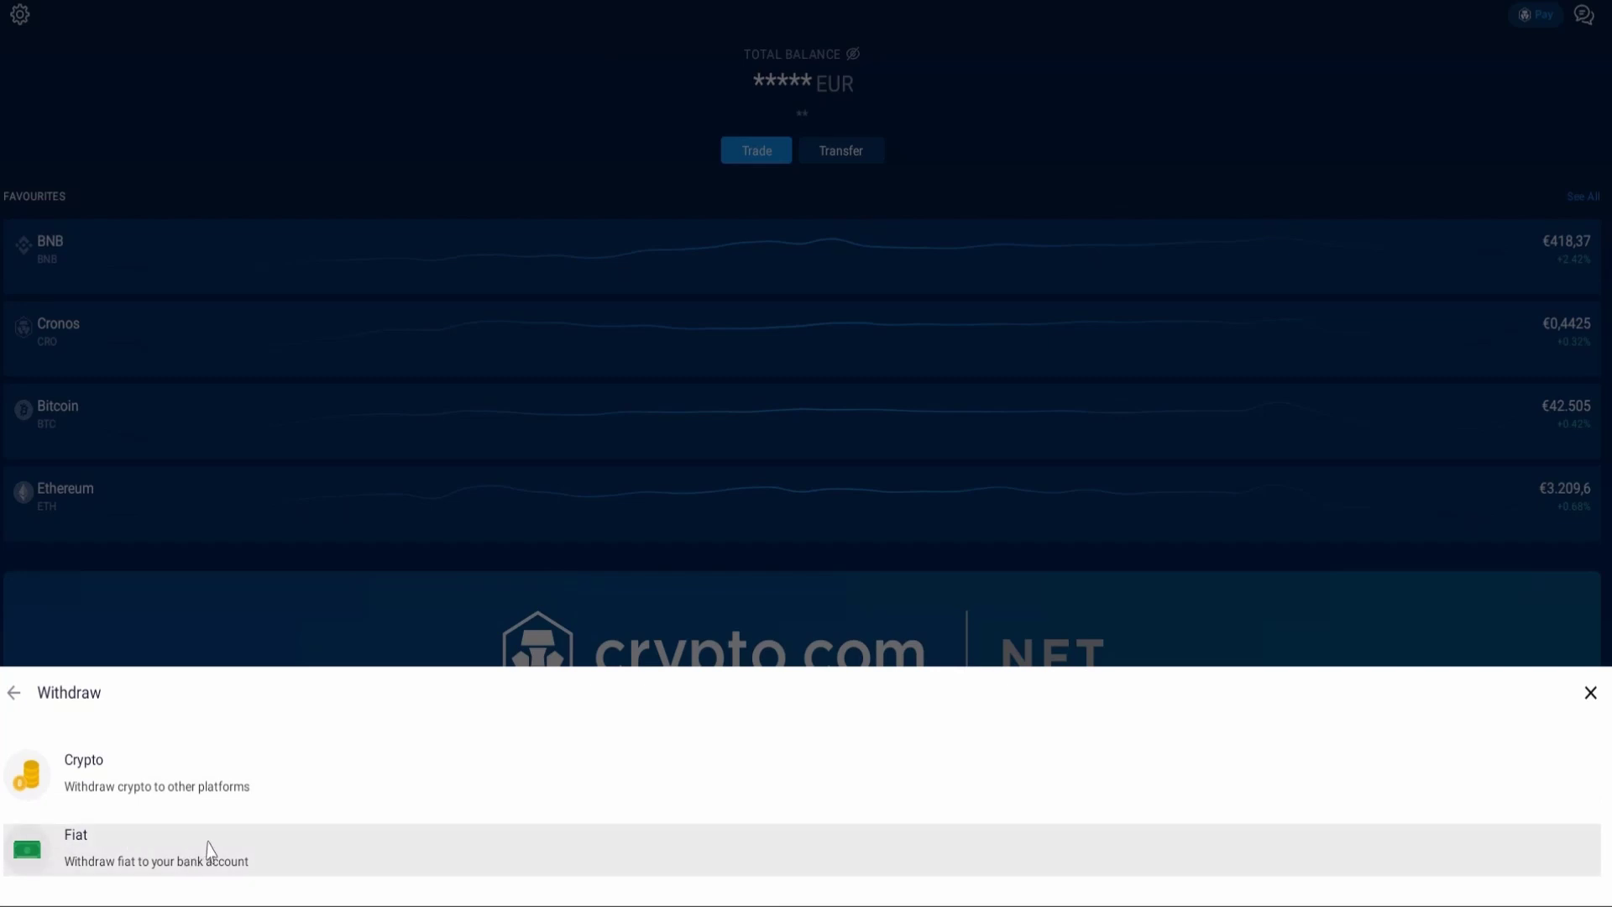
# Step: Choose a crypto withdrawal to an External Wallet to reach the Withdrawal Whitelist
pyautogui.click(216, 781)
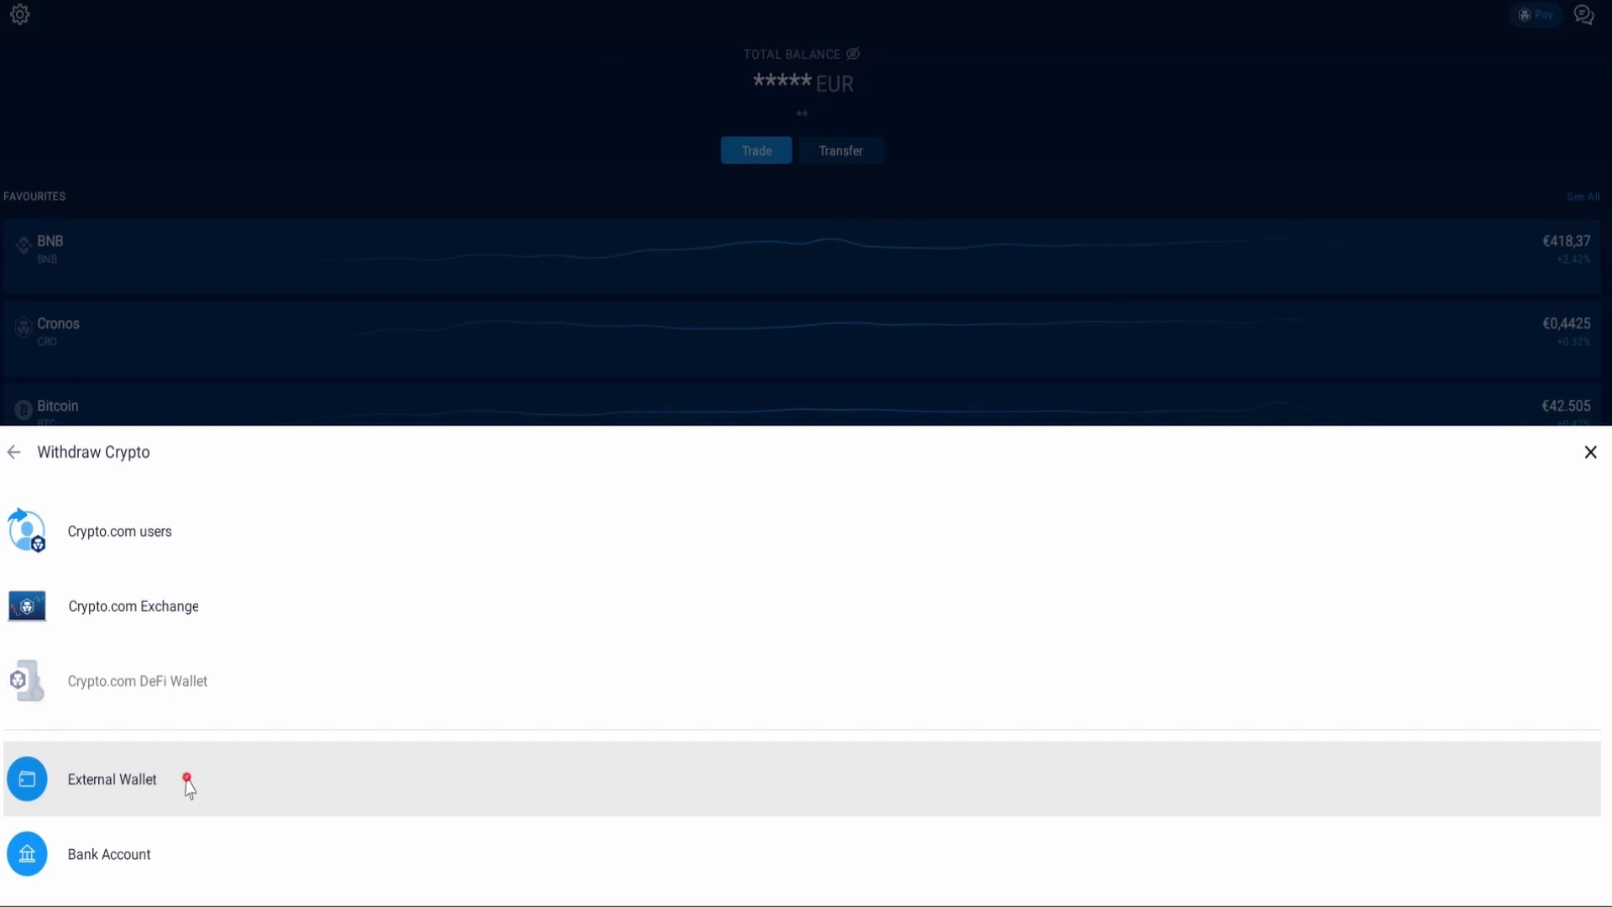
pyautogui.click(187, 783)
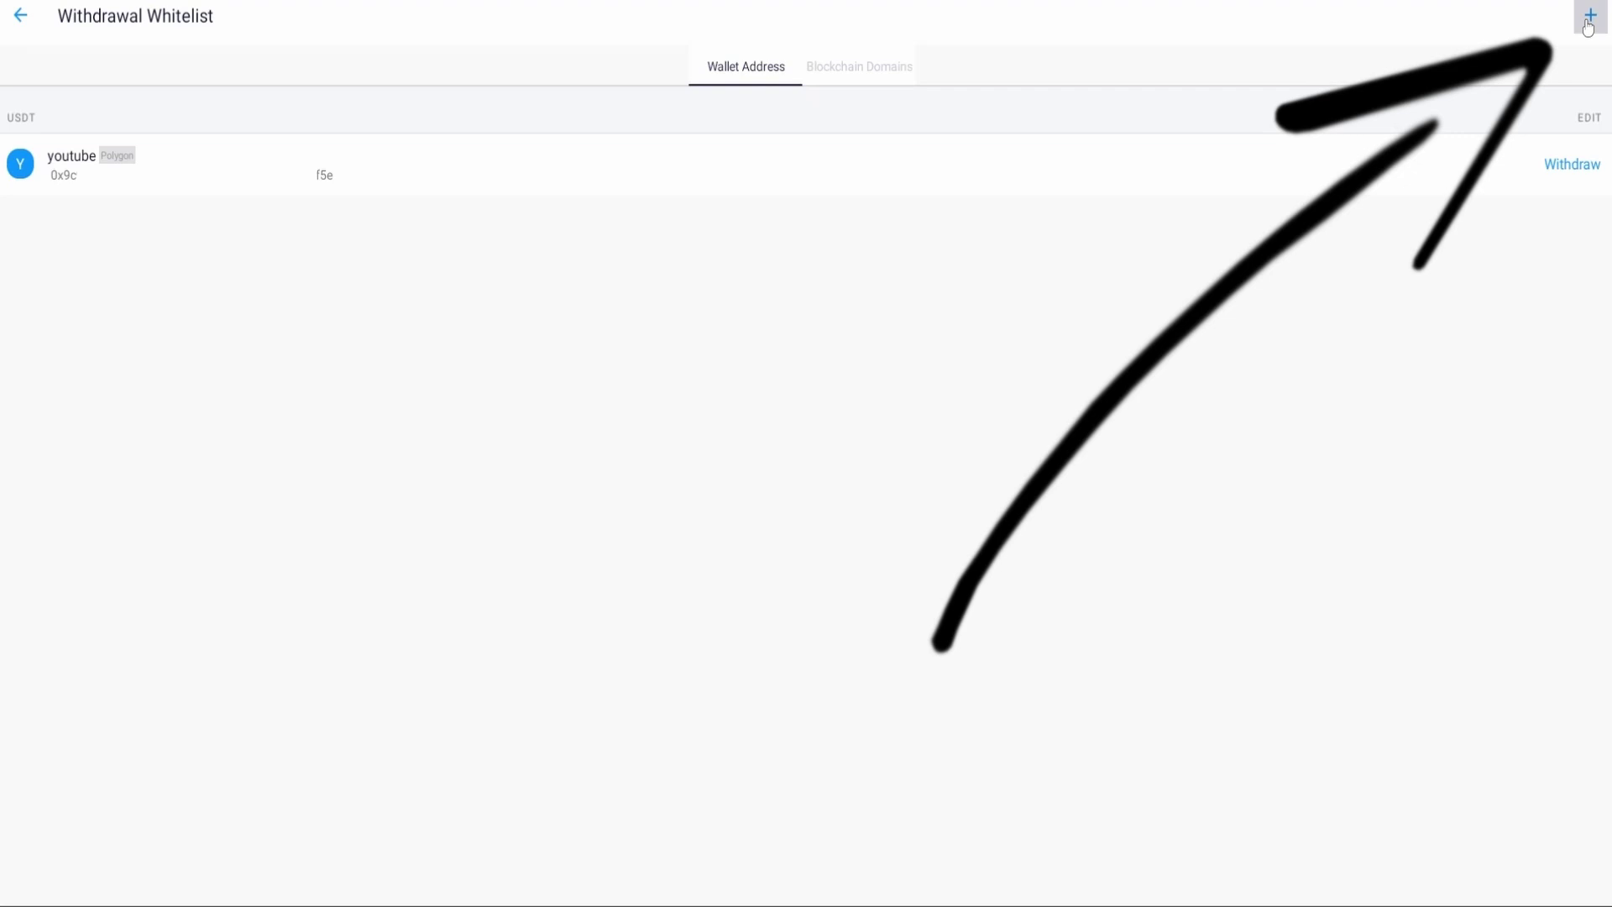
# Step: Start a new Tether (USDT) whitelist address on the SOL network, then bring up the Phantom website
pyautogui.click(1589, 18)
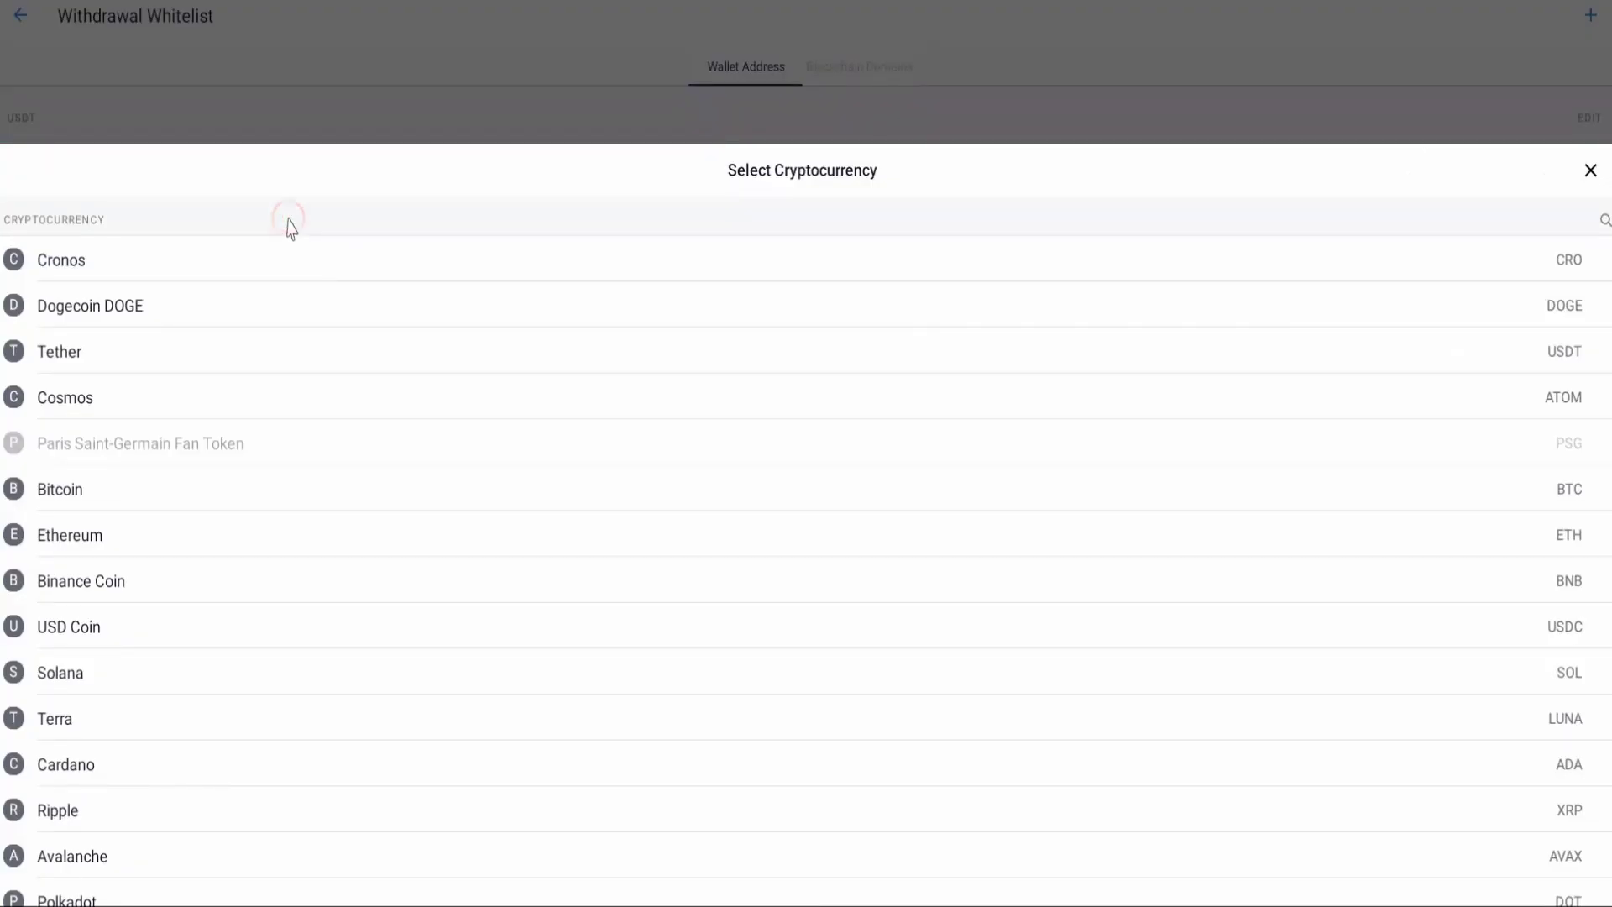
pyautogui.click(300, 351)
pyautogui.click(285, 547)
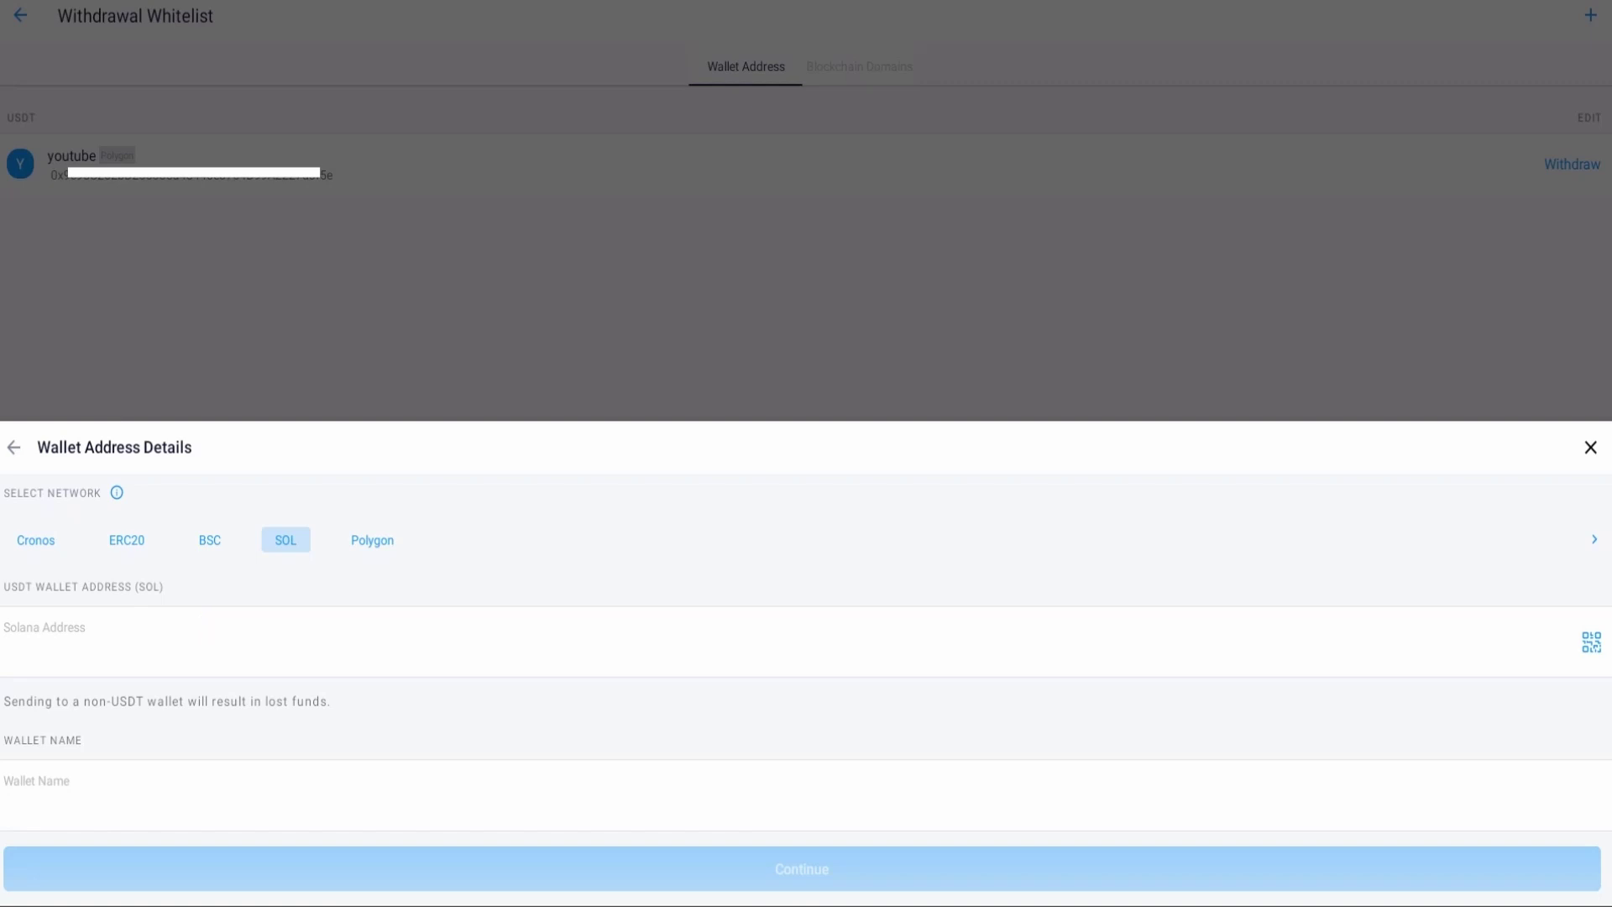
pyautogui.hotkey('alt', 'Tab')
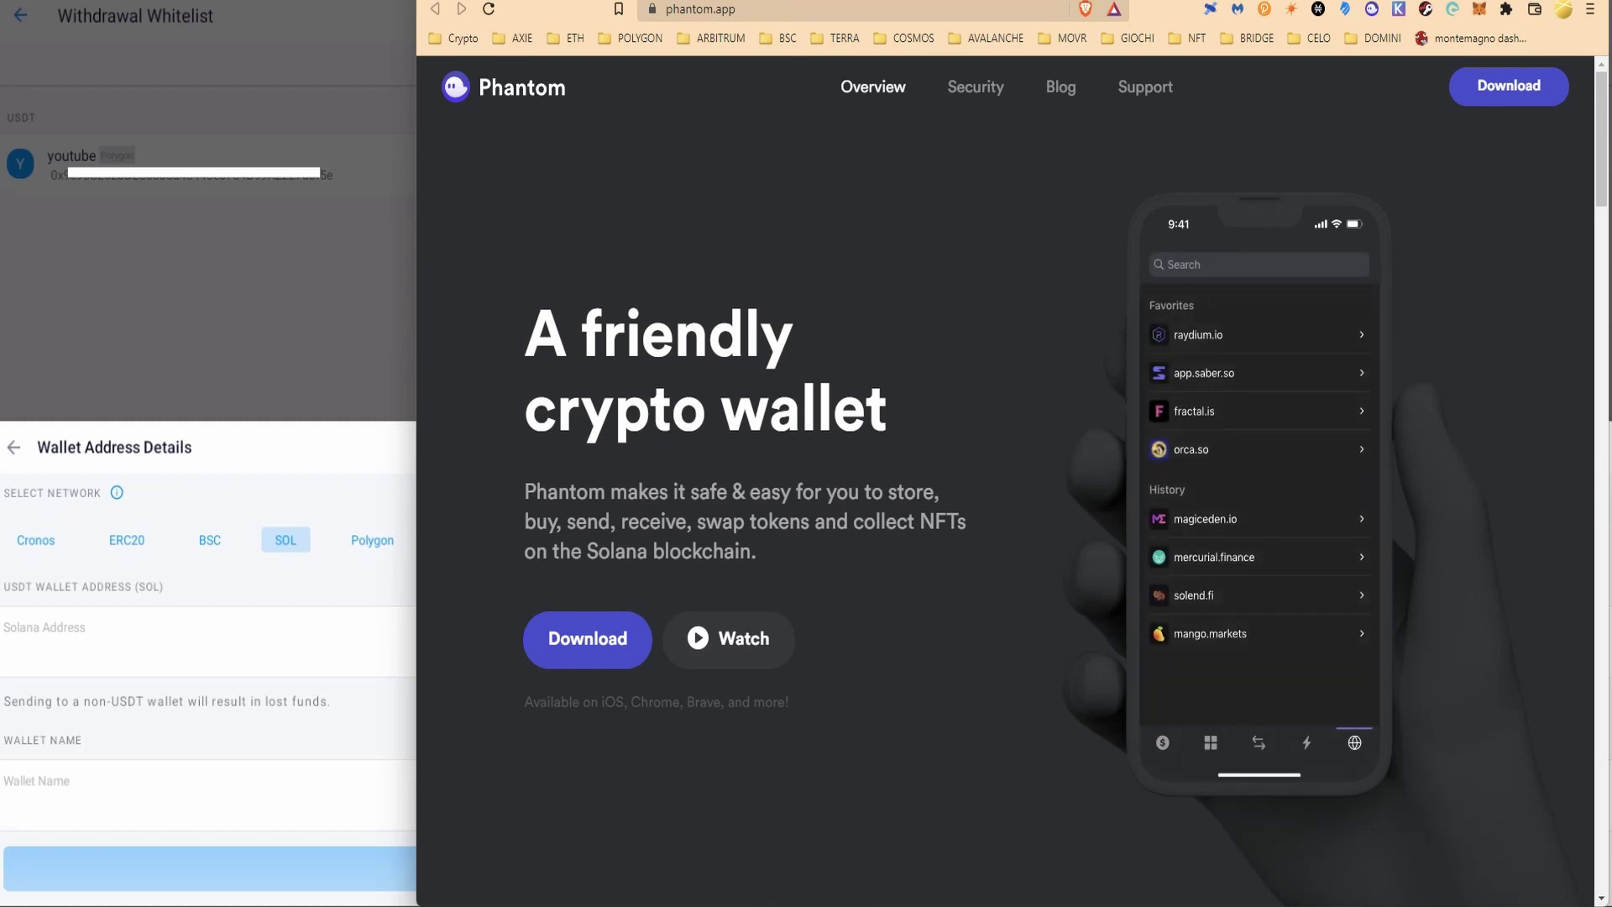
# Step: Leave the Phantom website and bring Ledger Live to the front
pyautogui.hotkey('alt', 'Tab')
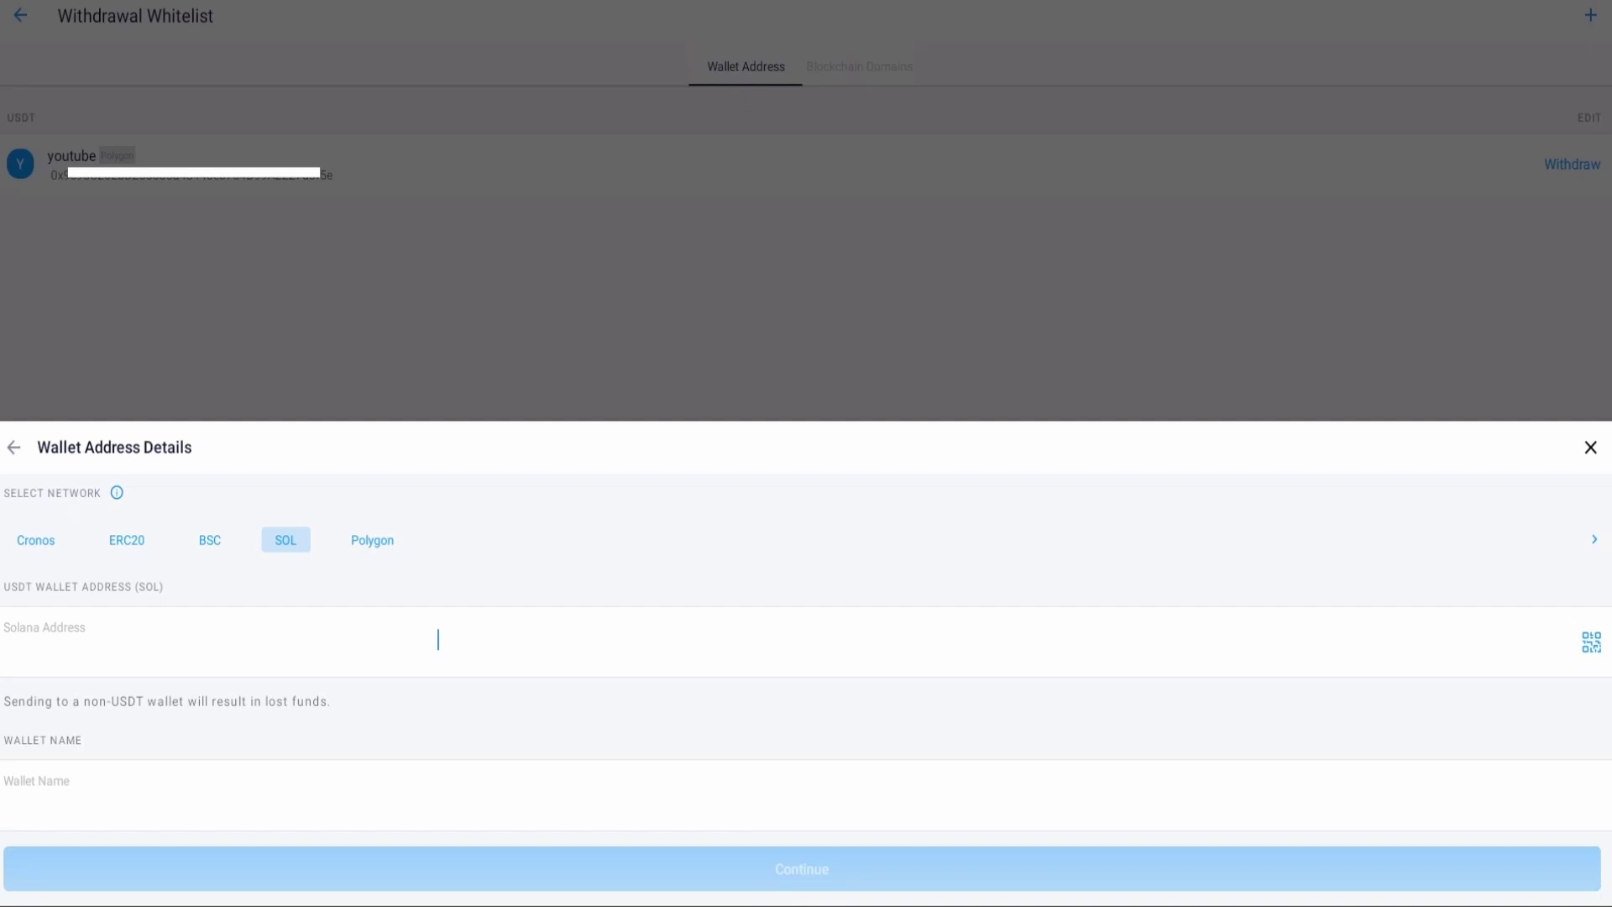
pyautogui.hotkey('alt', 'Tab')
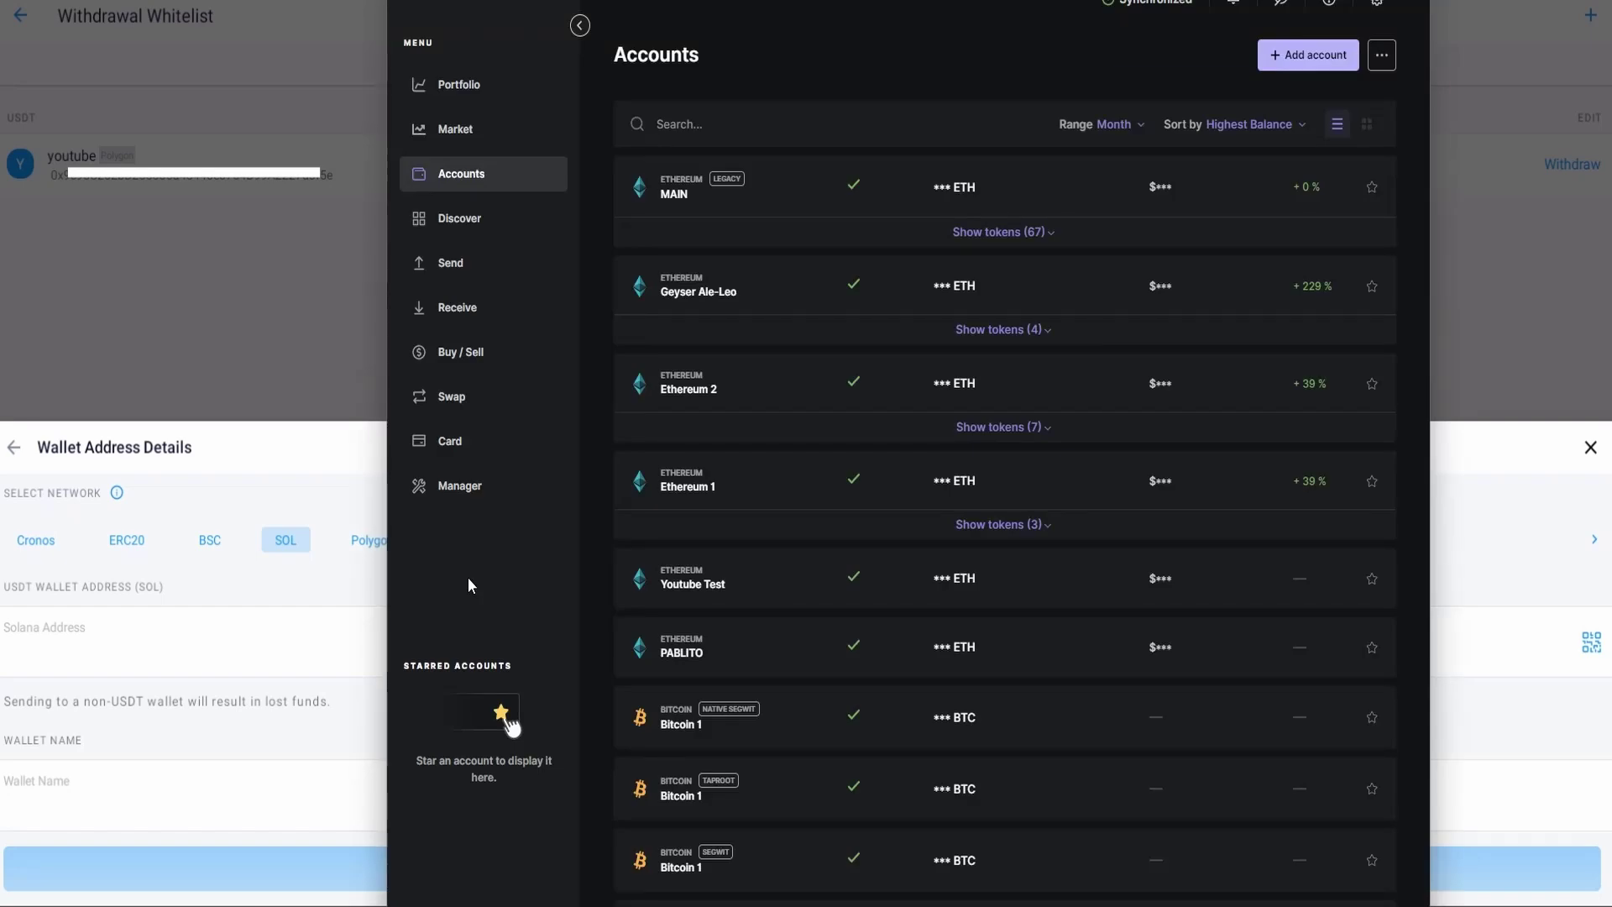
# Step: Confirm in Ledger Live's Manager that the Solana (SOL) app is installed, then return to Accounts
pyautogui.click(462, 491)
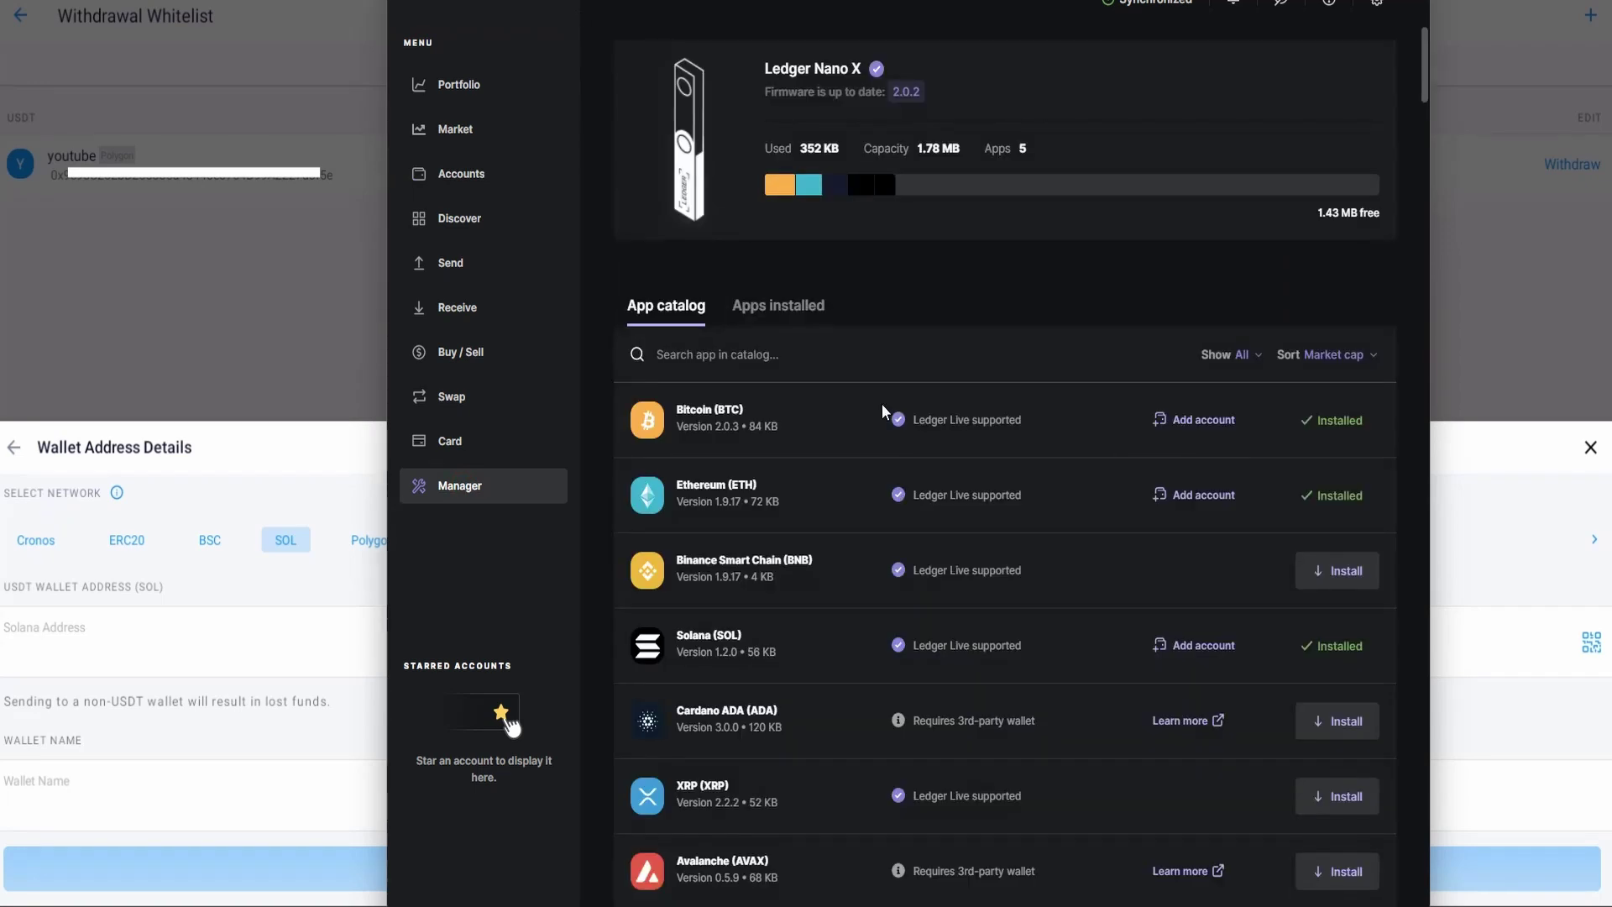
pyautogui.write('SOL')
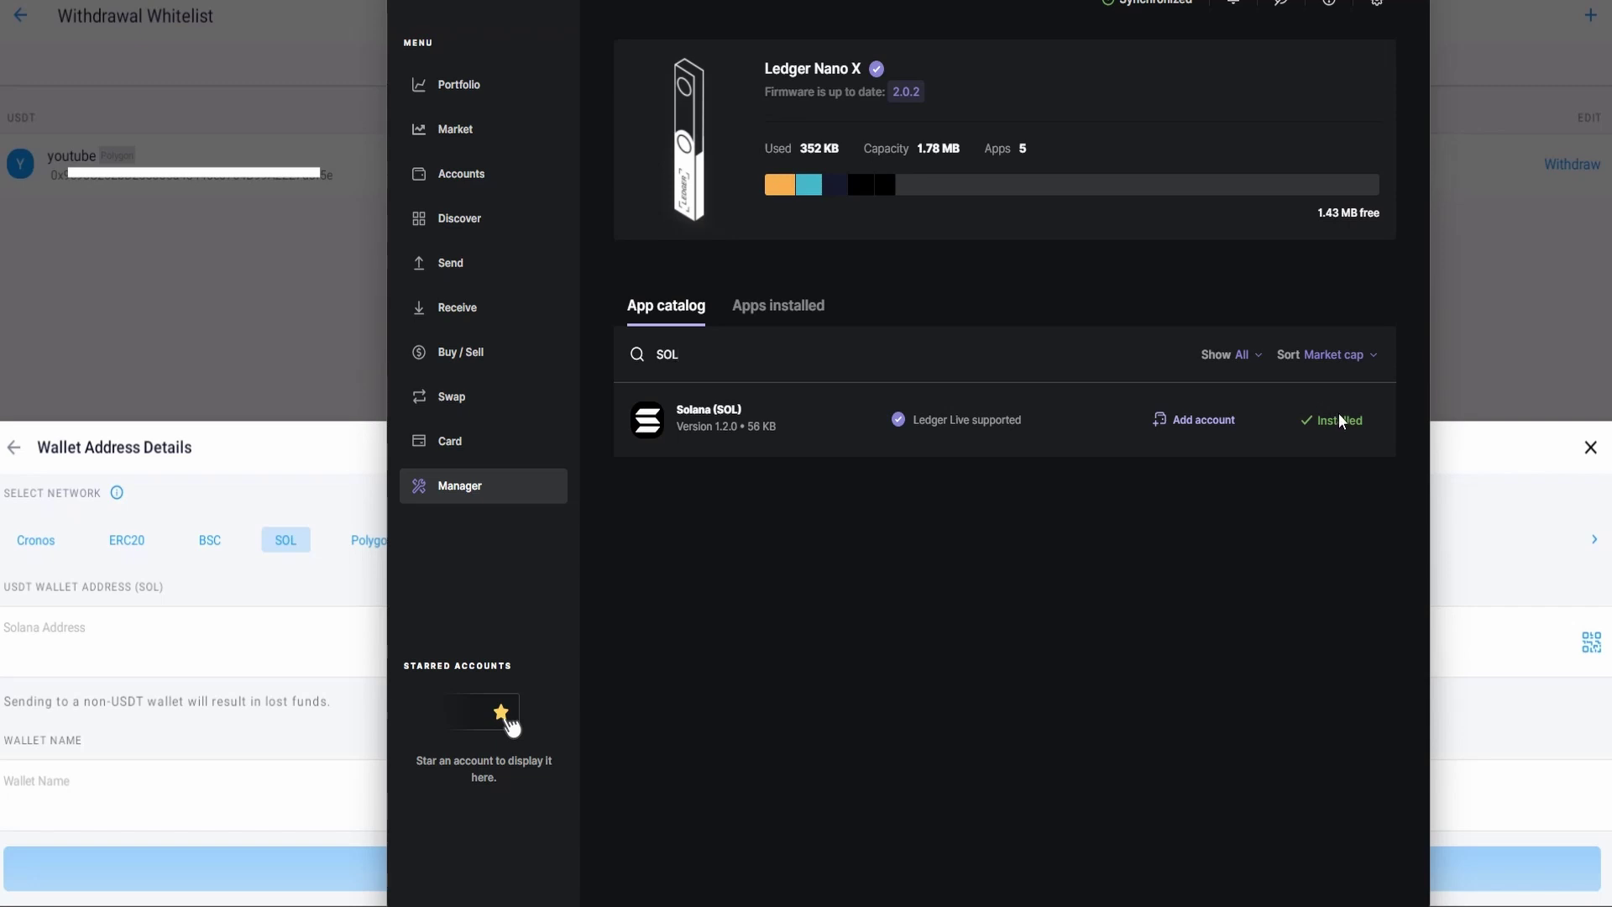
pyautogui.click(470, 177)
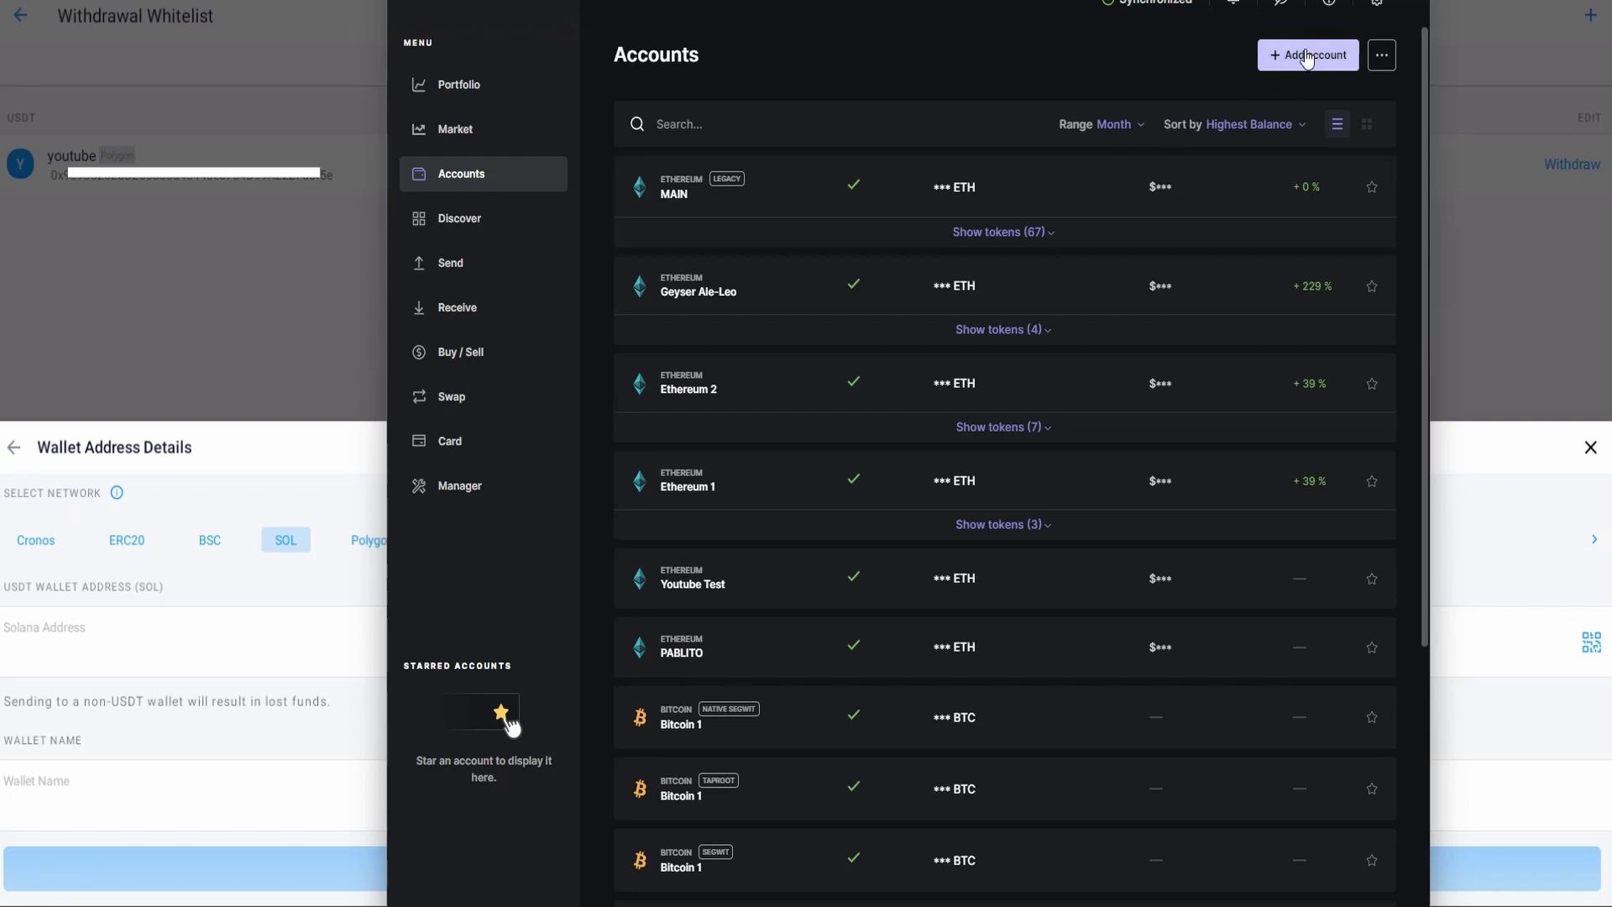
# Step: Add a Solana (SOL) account named Solana 1 to Ledger Live
pyautogui.click(1307, 57)
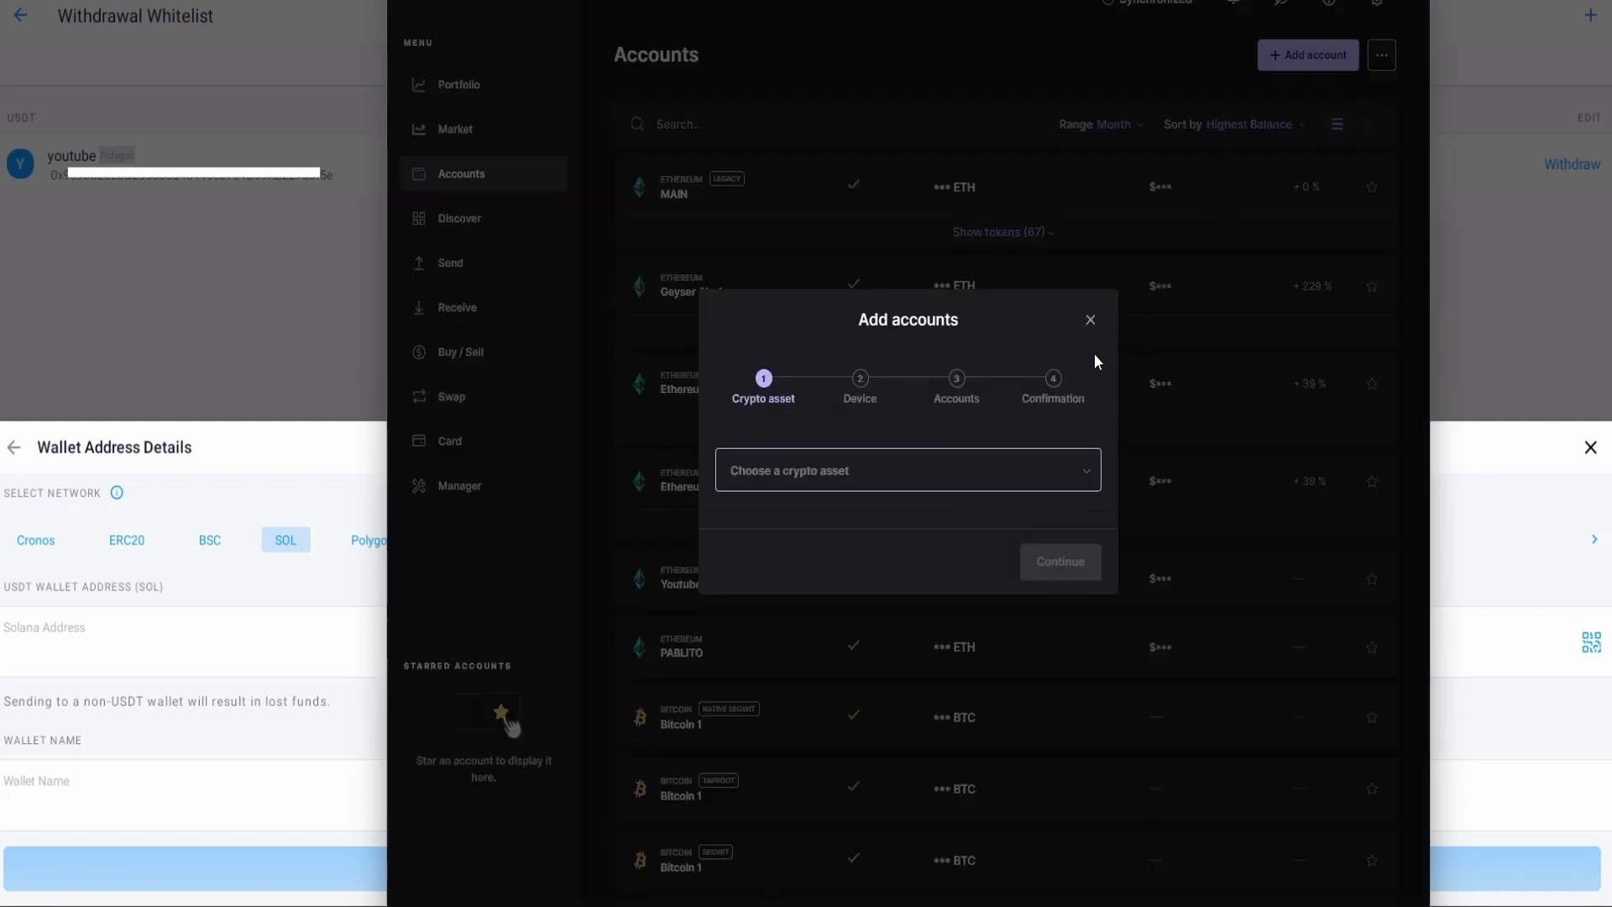
pyautogui.click(1045, 464)
pyautogui.write('SOL')
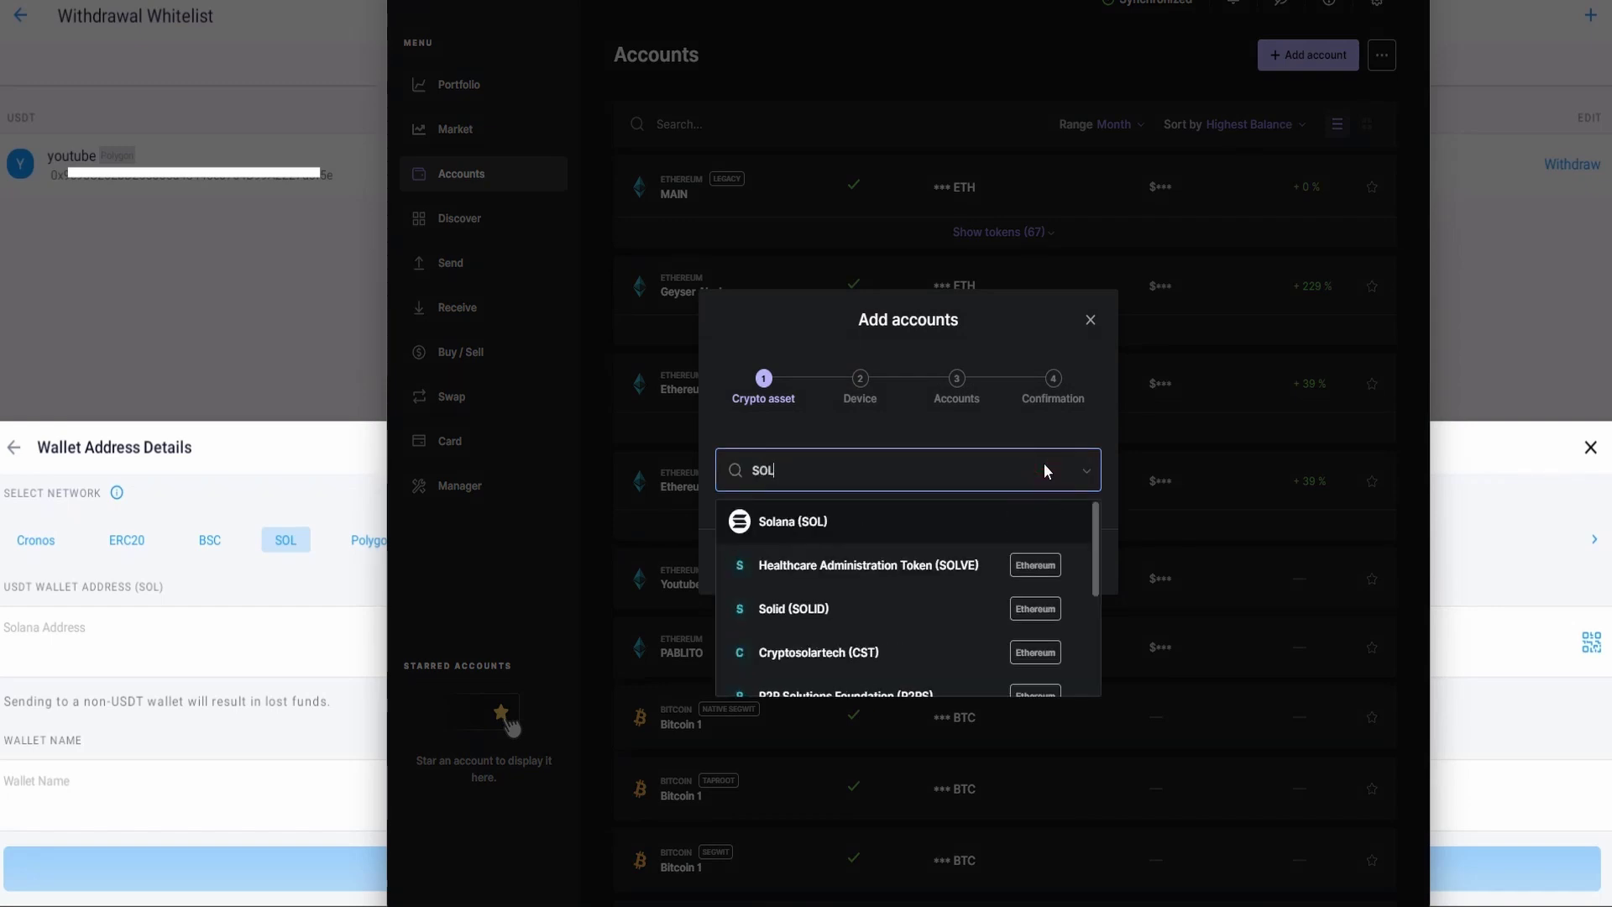
pyautogui.click(994, 514)
pyautogui.click(1059, 564)
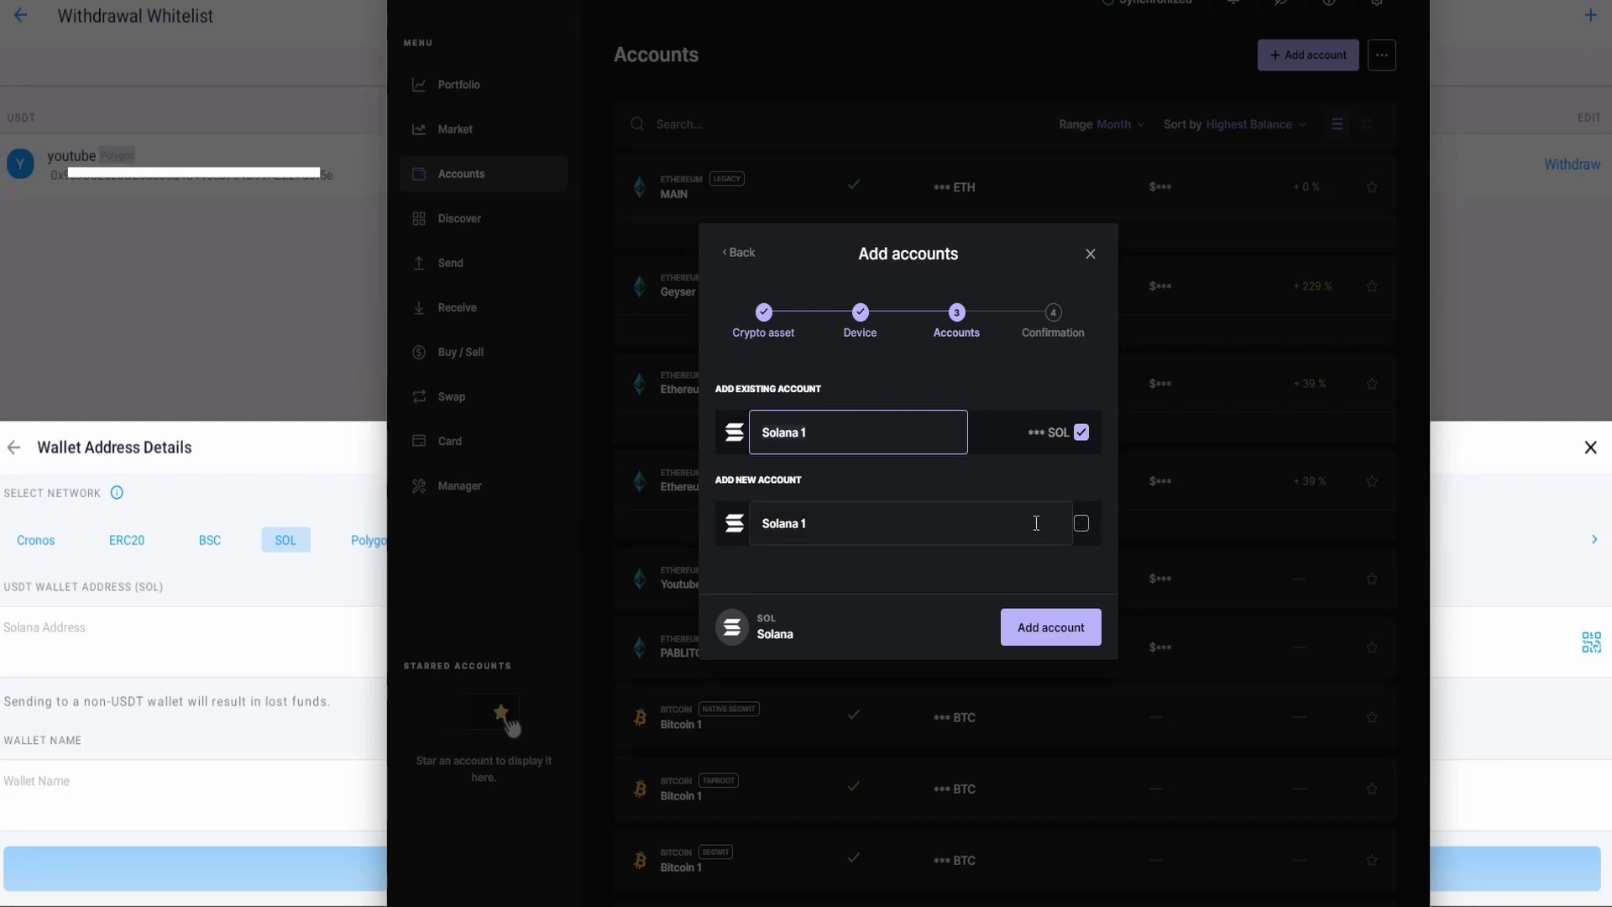
pyautogui.click(1080, 523)
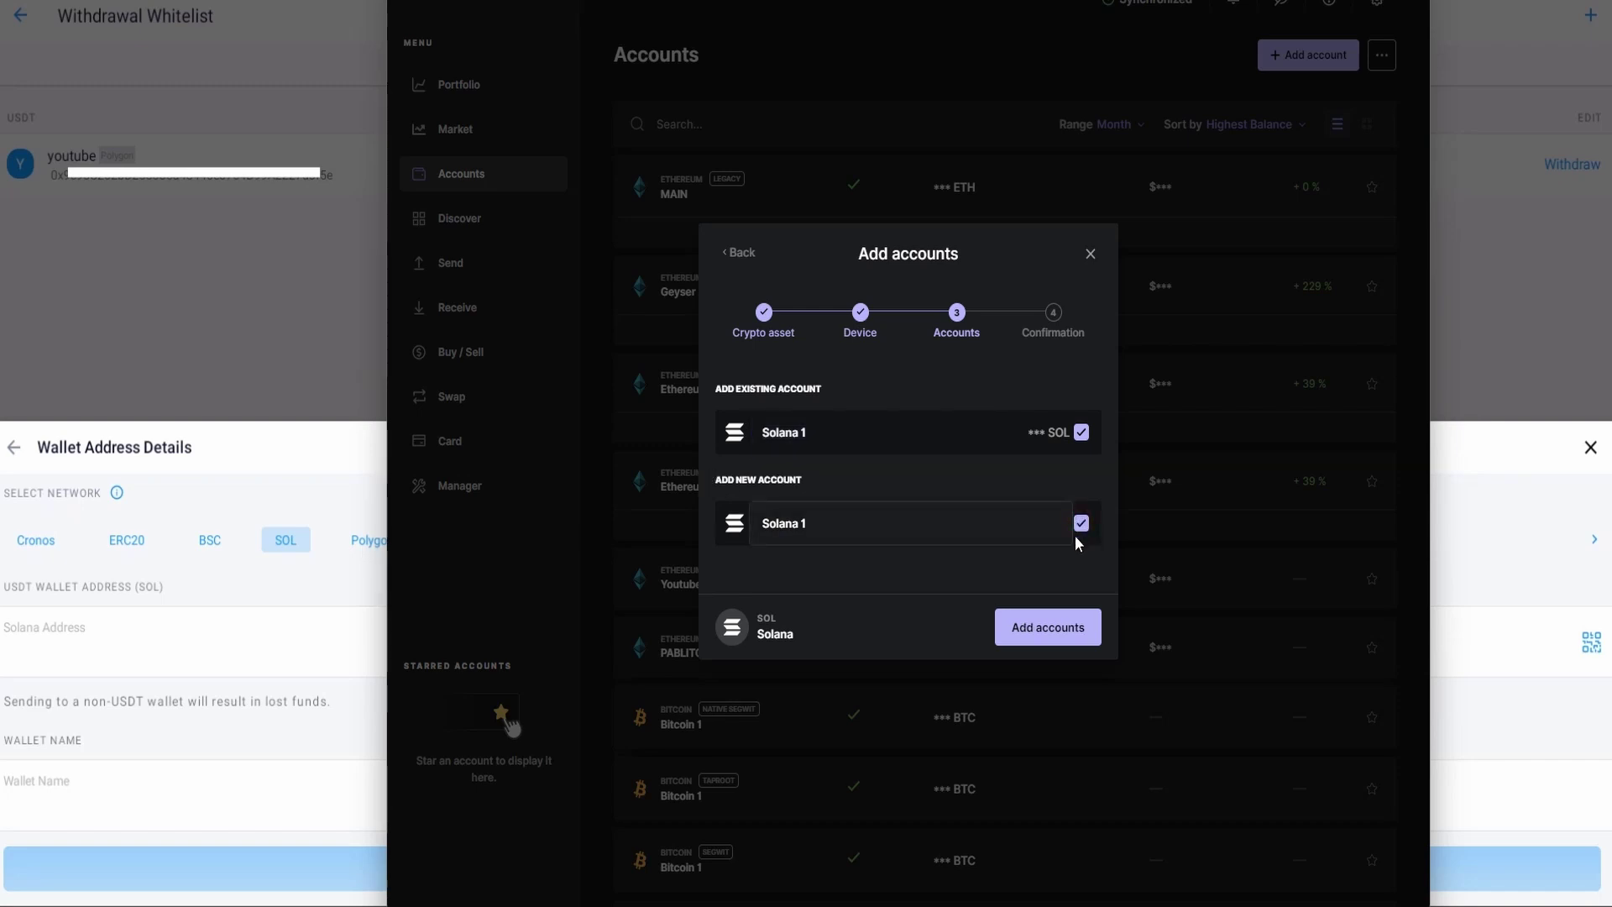
pyautogui.click(1051, 630)
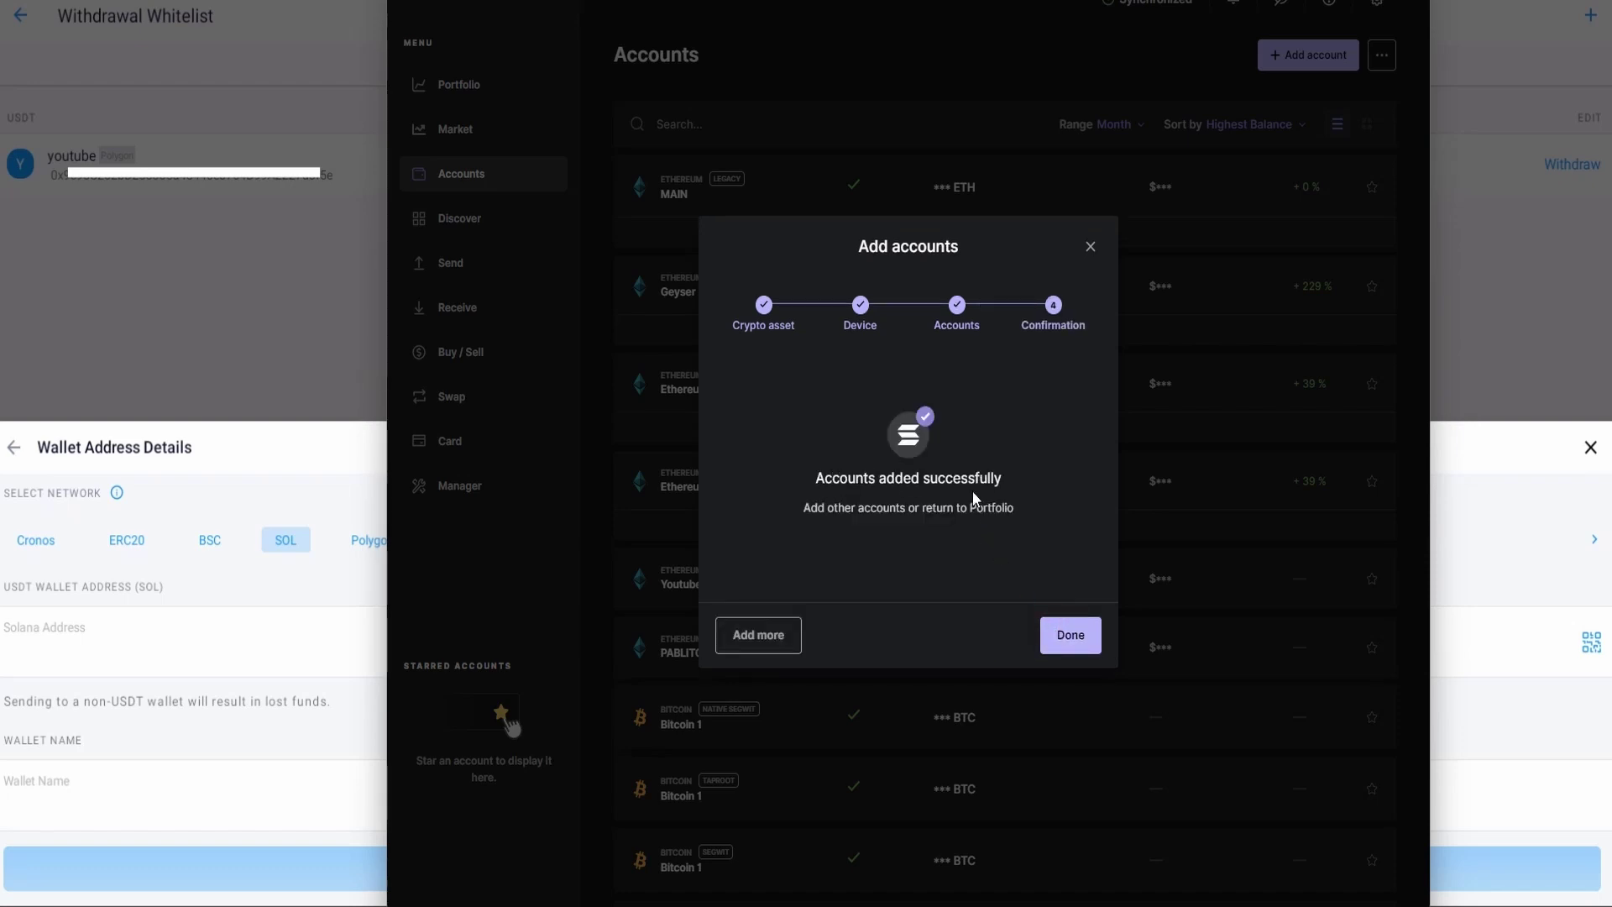
pyautogui.click(1072, 640)
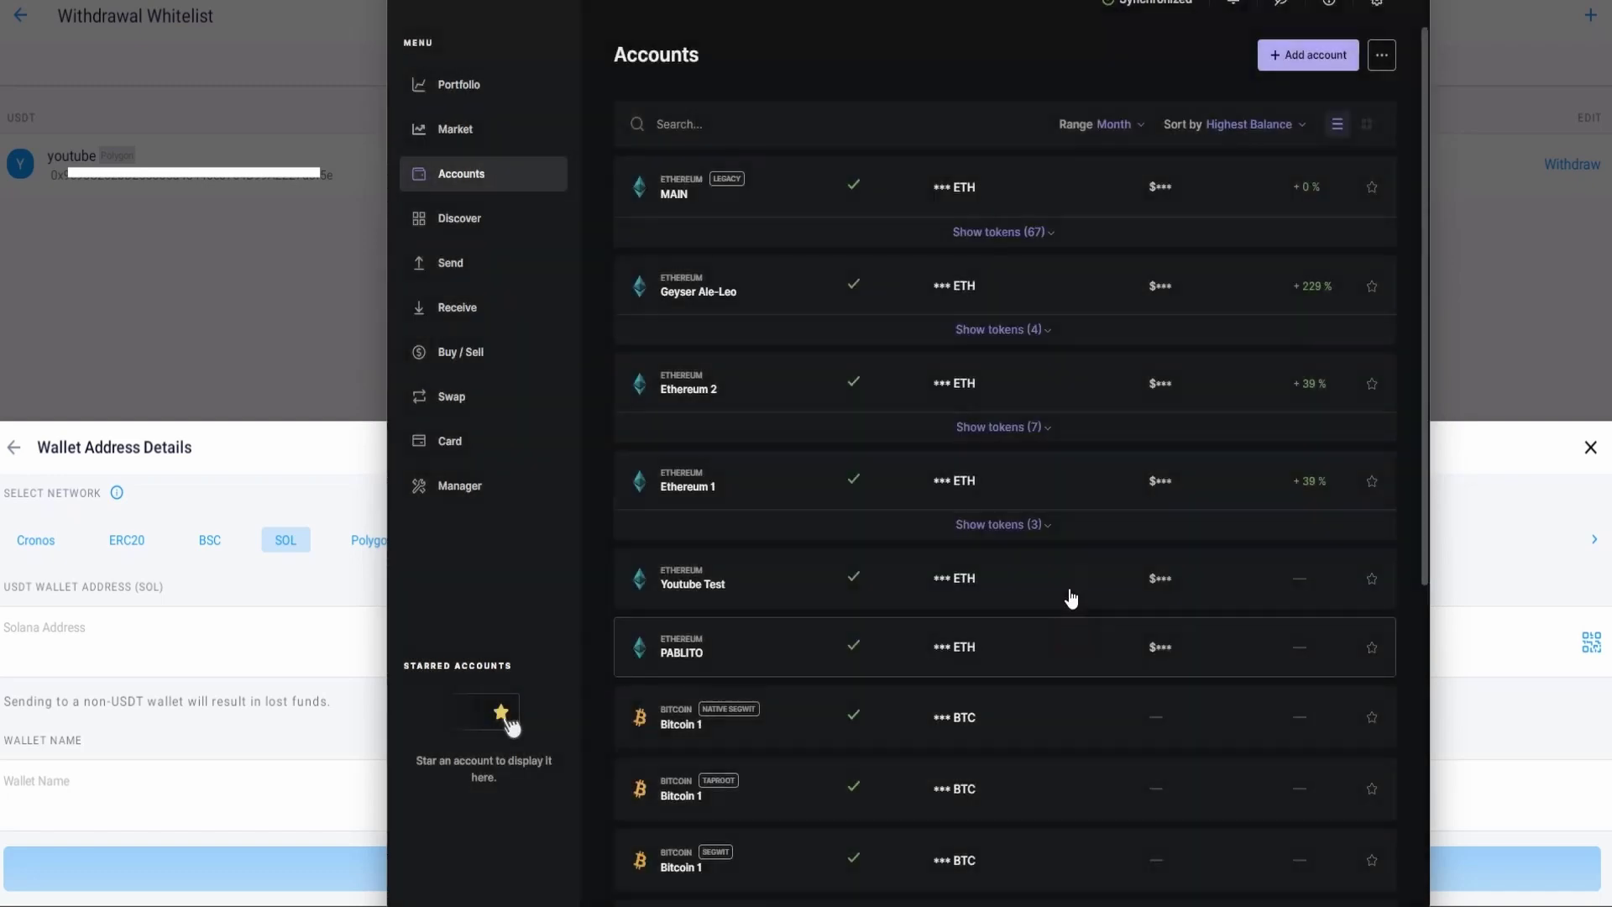
# Step: Copy the Solana 1 account's receive address in Ledger Live and switch back to Crypto.com
pyautogui.click(747, 126)
pyautogui.write('sol')
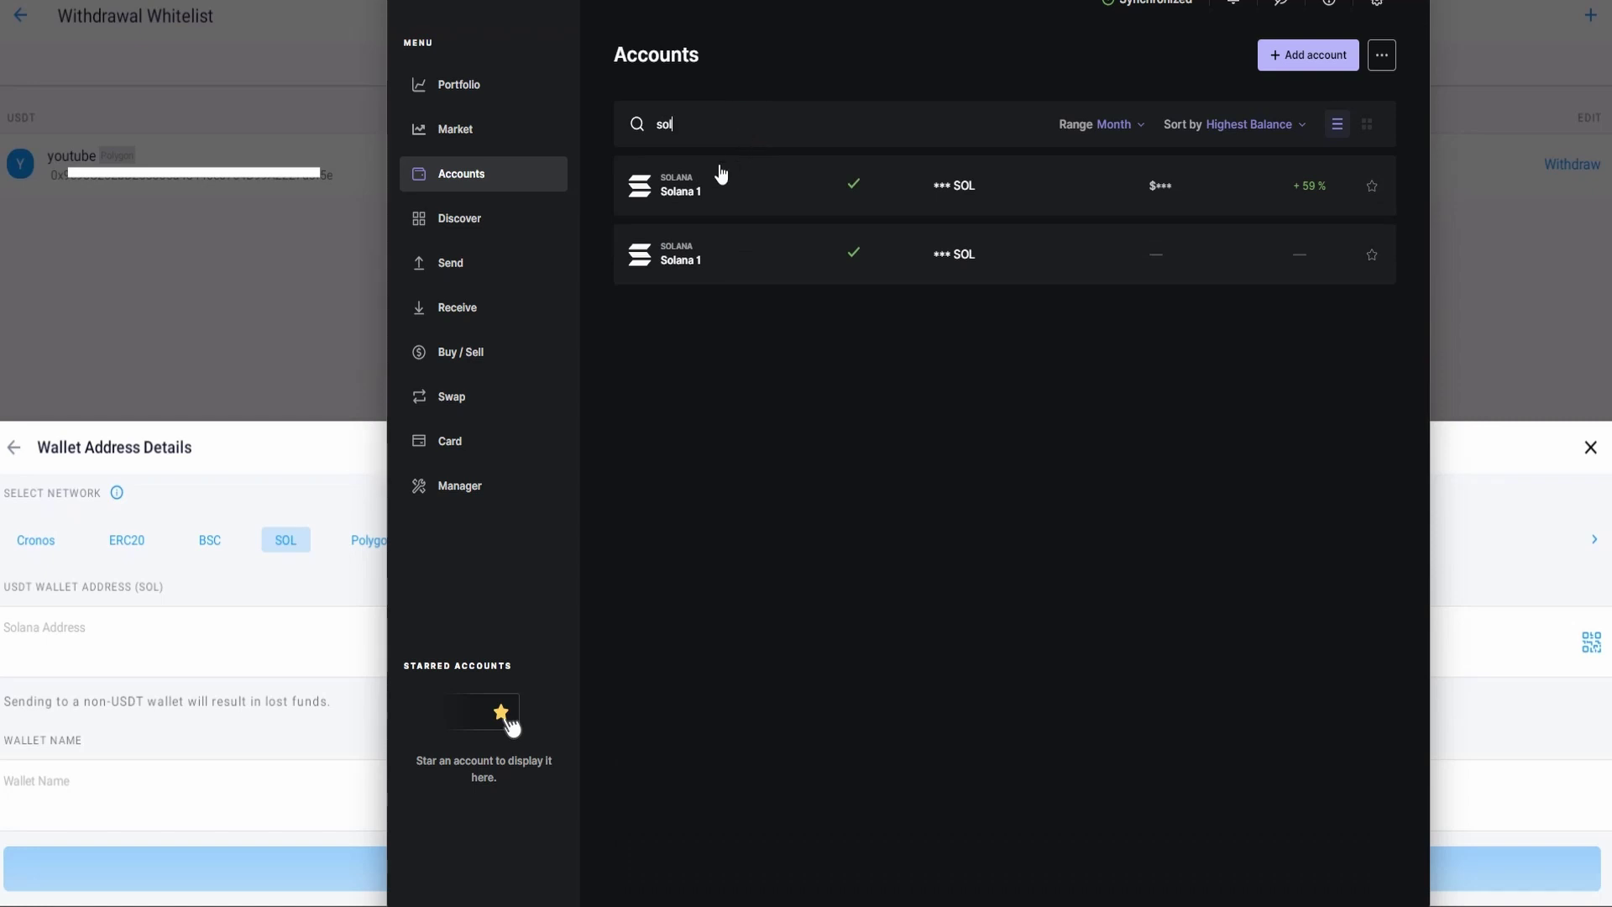
pyautogui.click(728, 262)
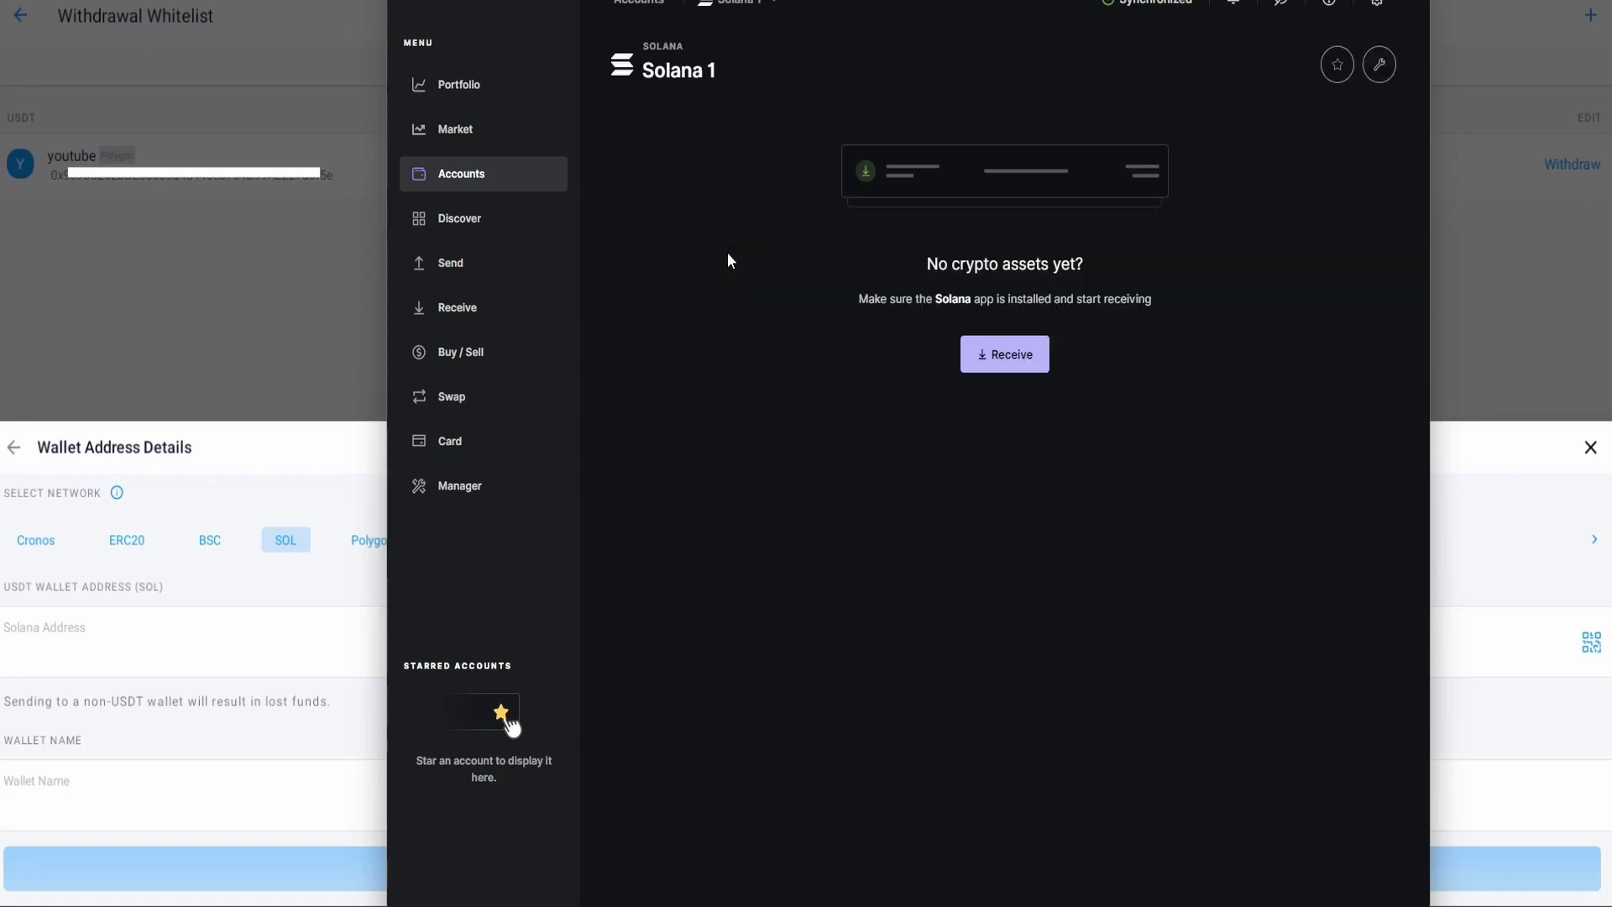
pyautogui.click(987, 357)
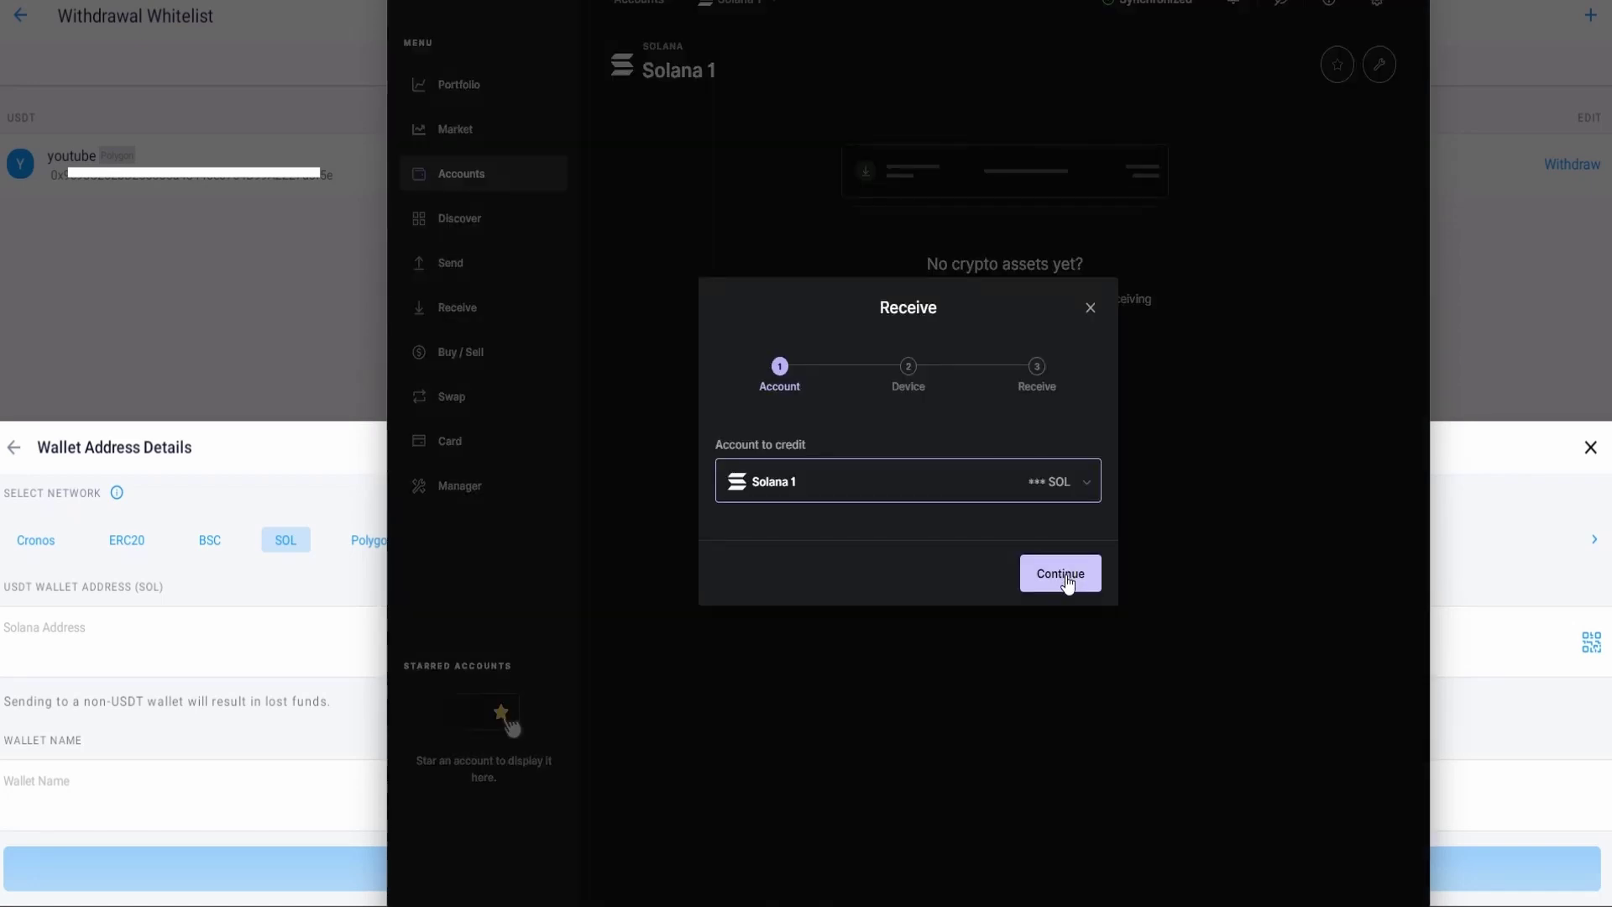
pyautogui.click(1065, 577)
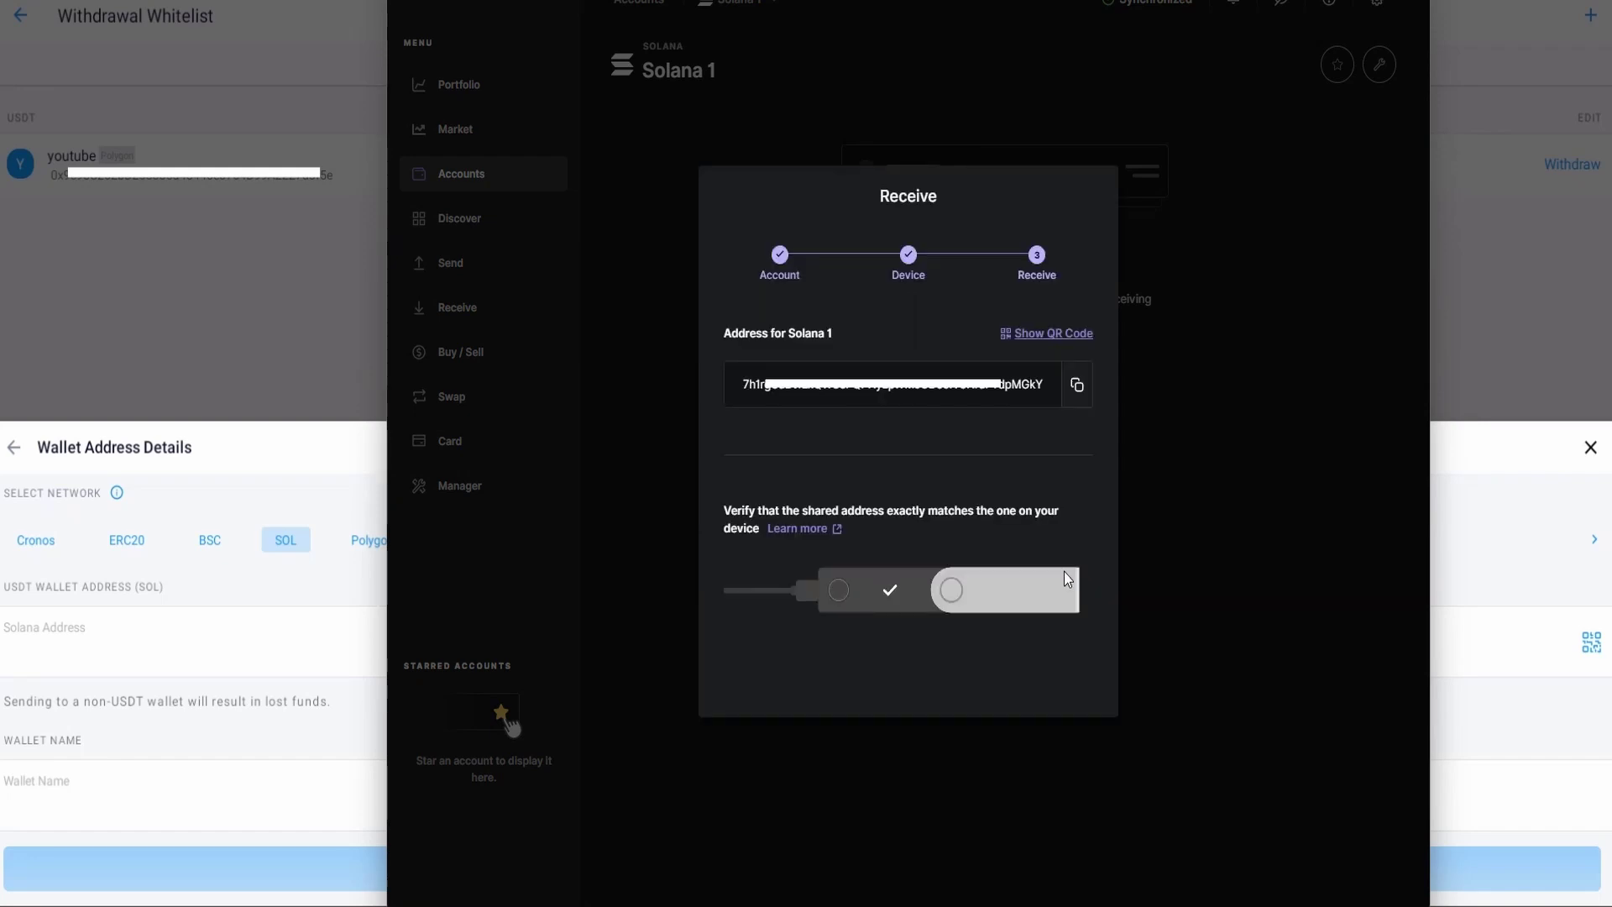
pyautogui.click(1079, 393)
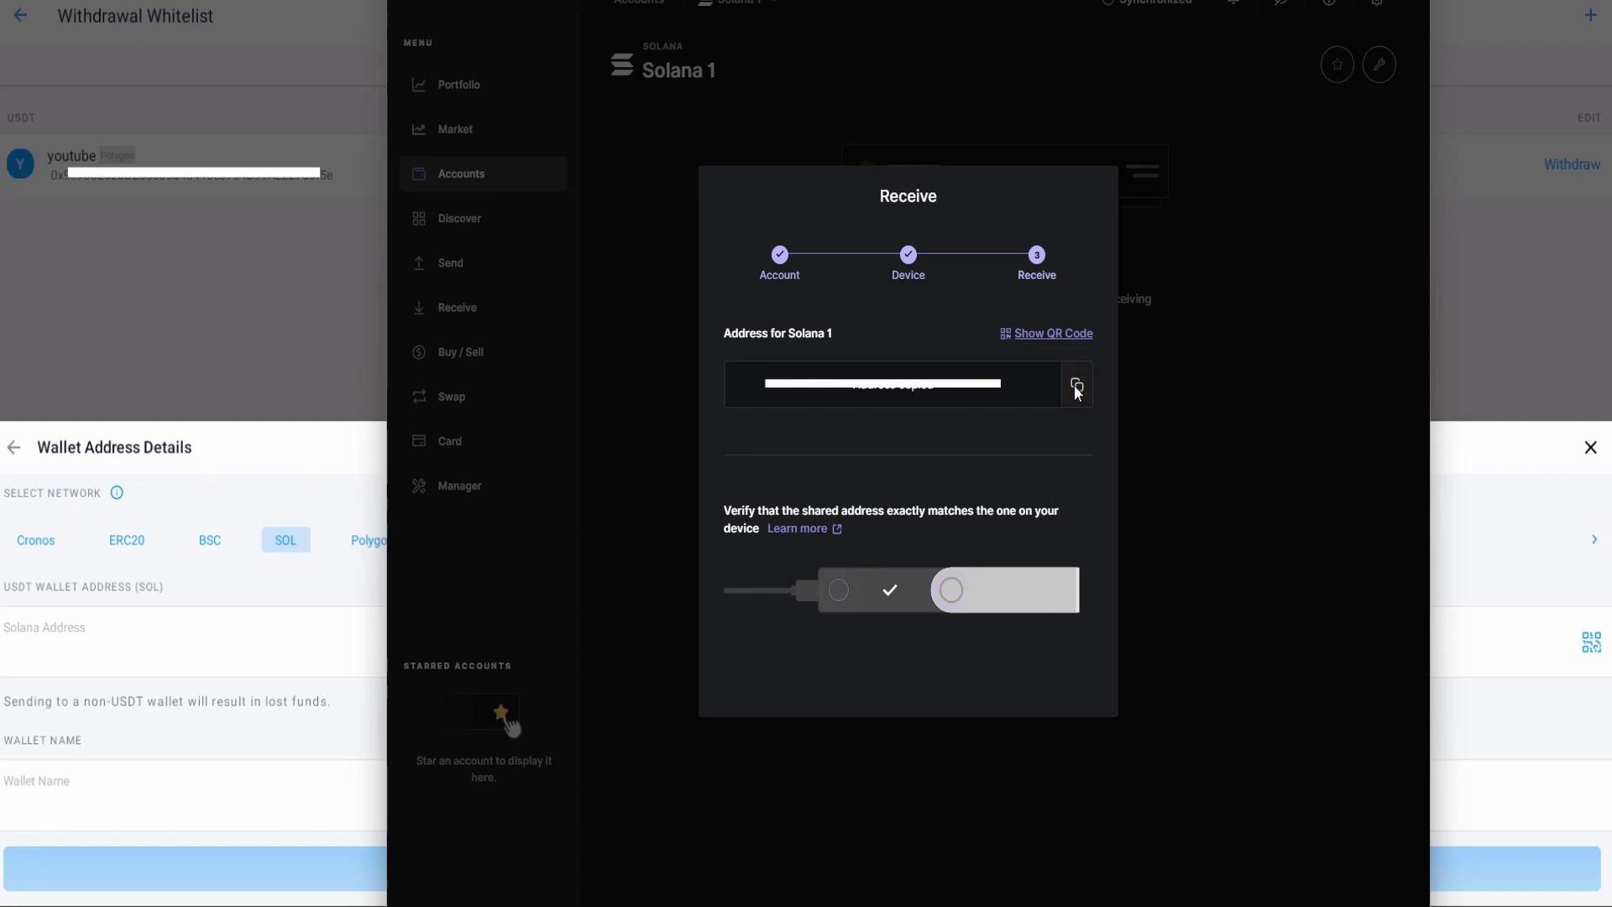
pyautogui.click(183, 647)
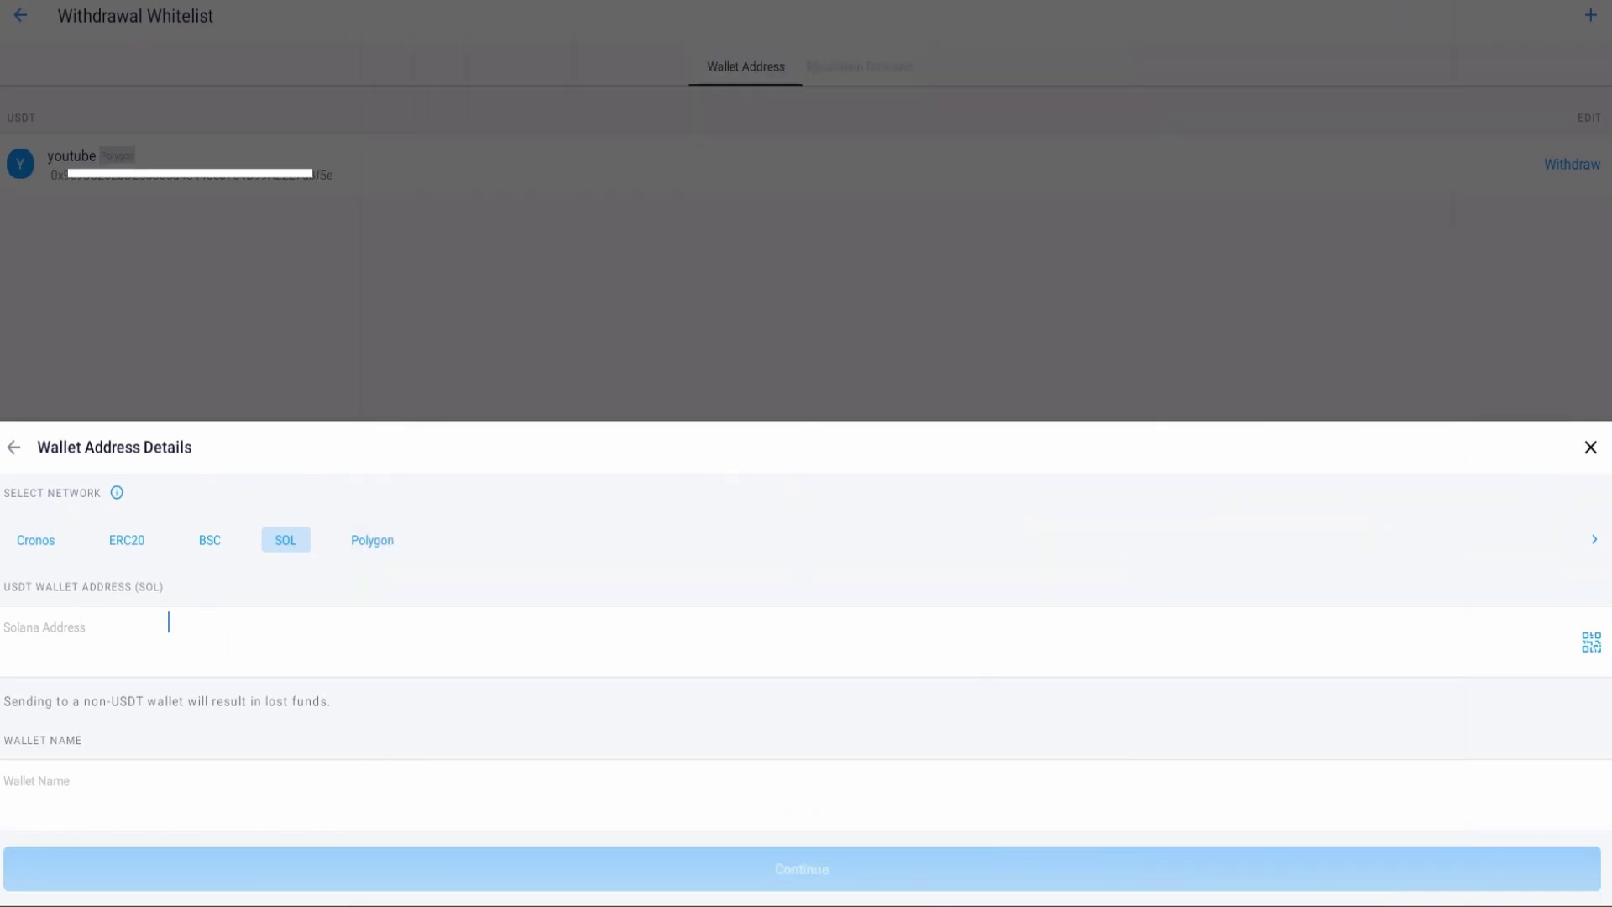
# Step: Paste the Ledger Solana address, enter a wallet name, and save it with the account passcode
pyautogui.click(163, 618)
pyautogui.hotkey('ctrl', 'v')
pyautogui.click(117, 785)
pyautogui.write('phone')
pyautogui.click(803, 869)
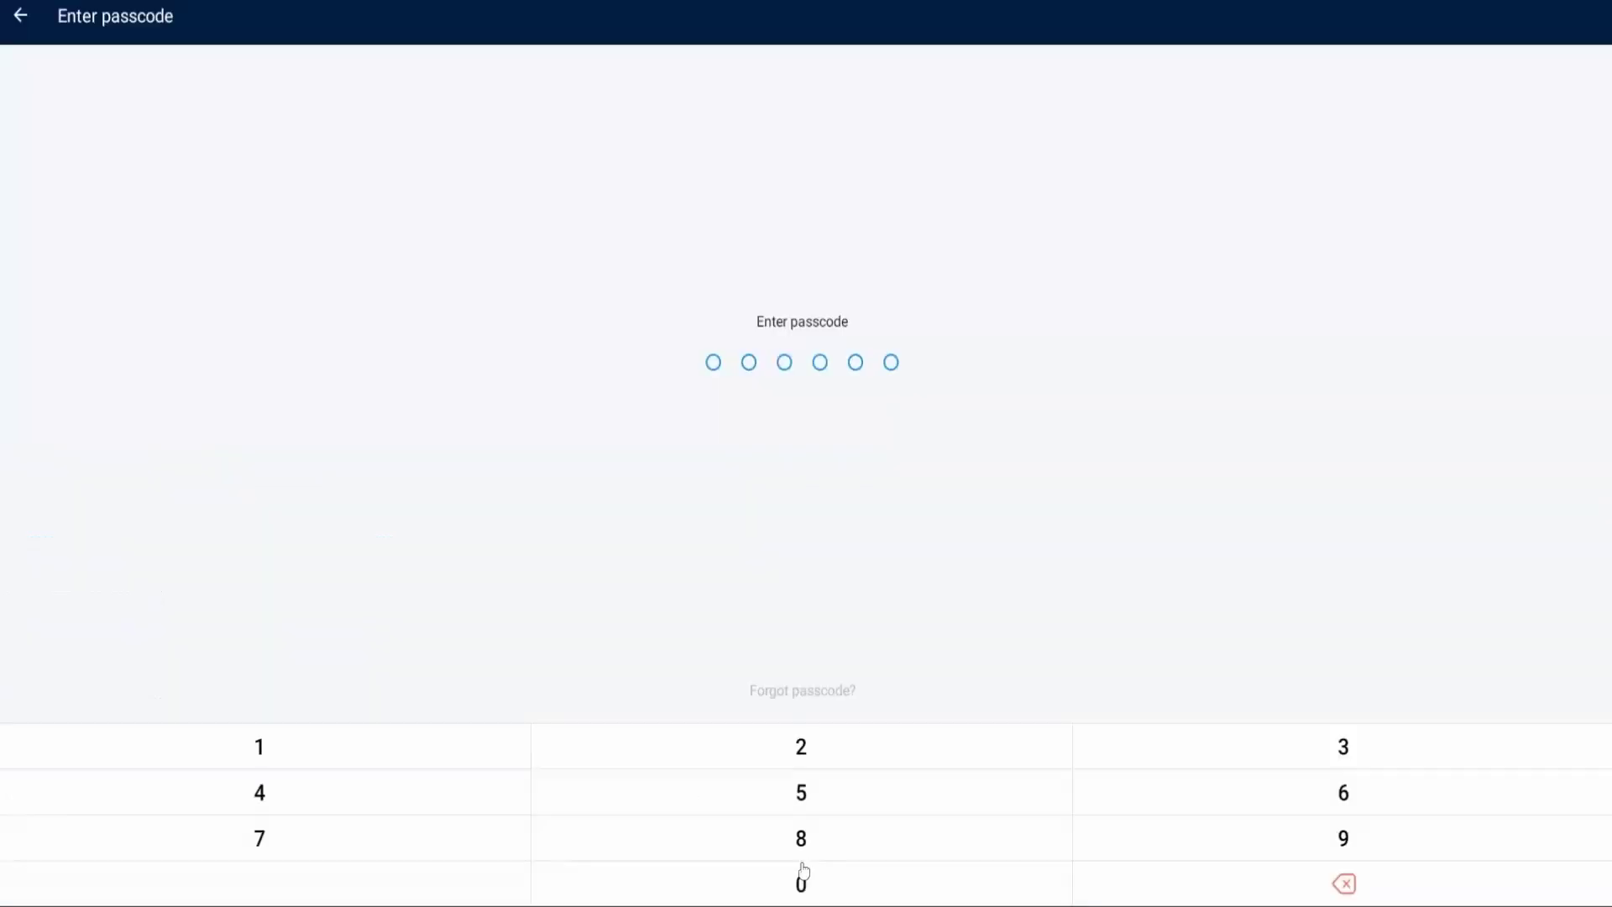
pyautogui.write('123456')
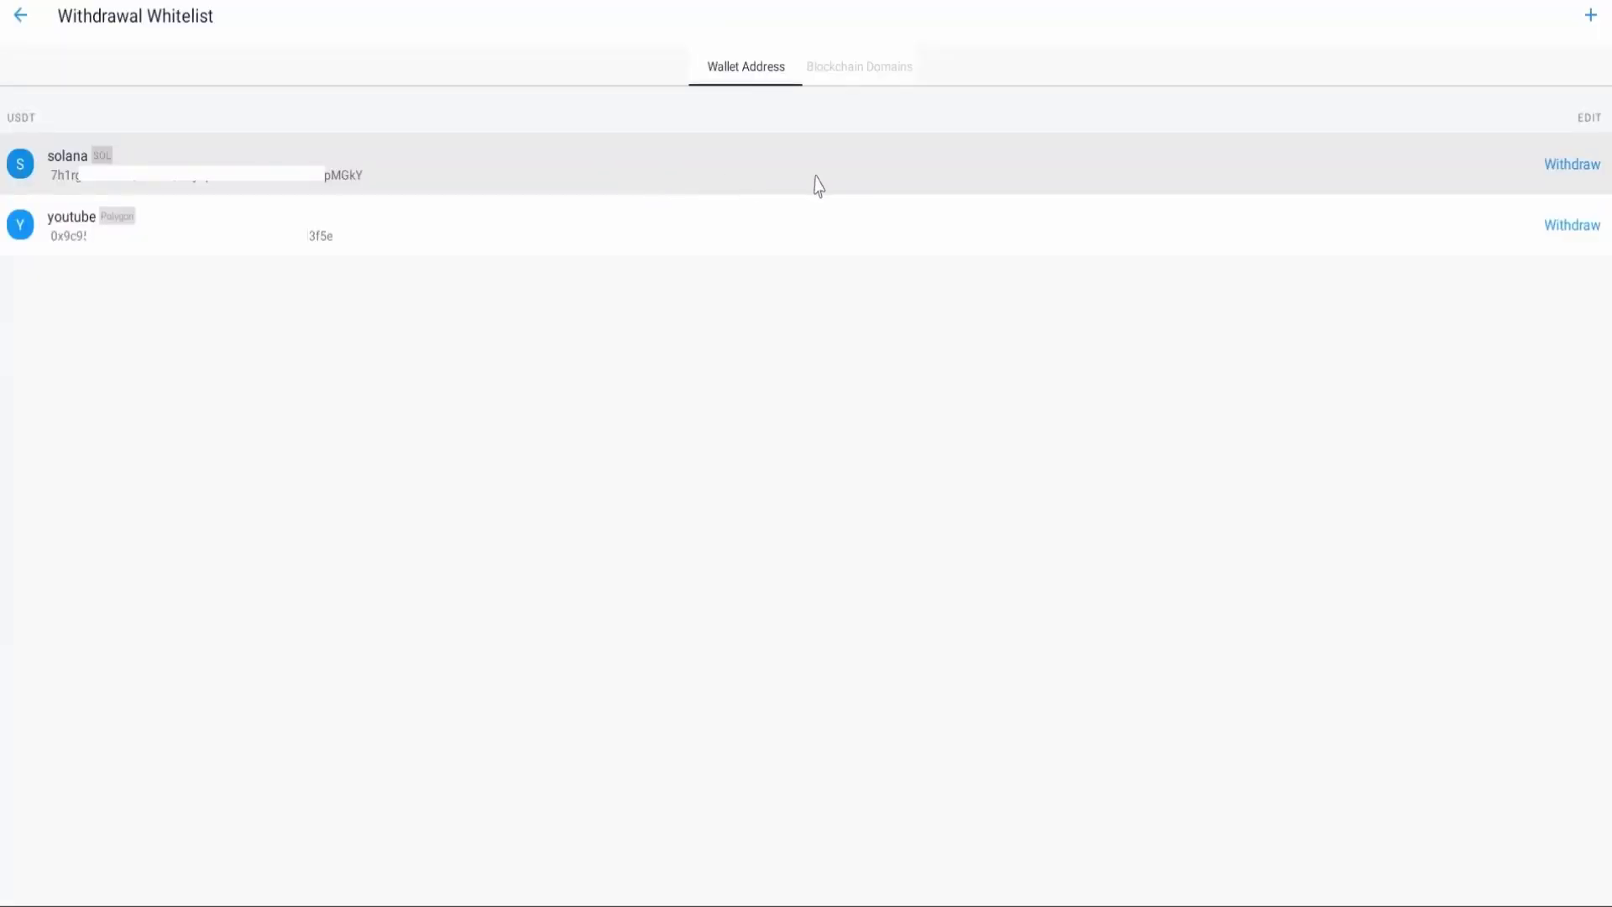
# Step: Enter a 2 USDT withdrawal to the solana address and proceed to Confirm Withdrawal
pyautogui.click(1573, 165)
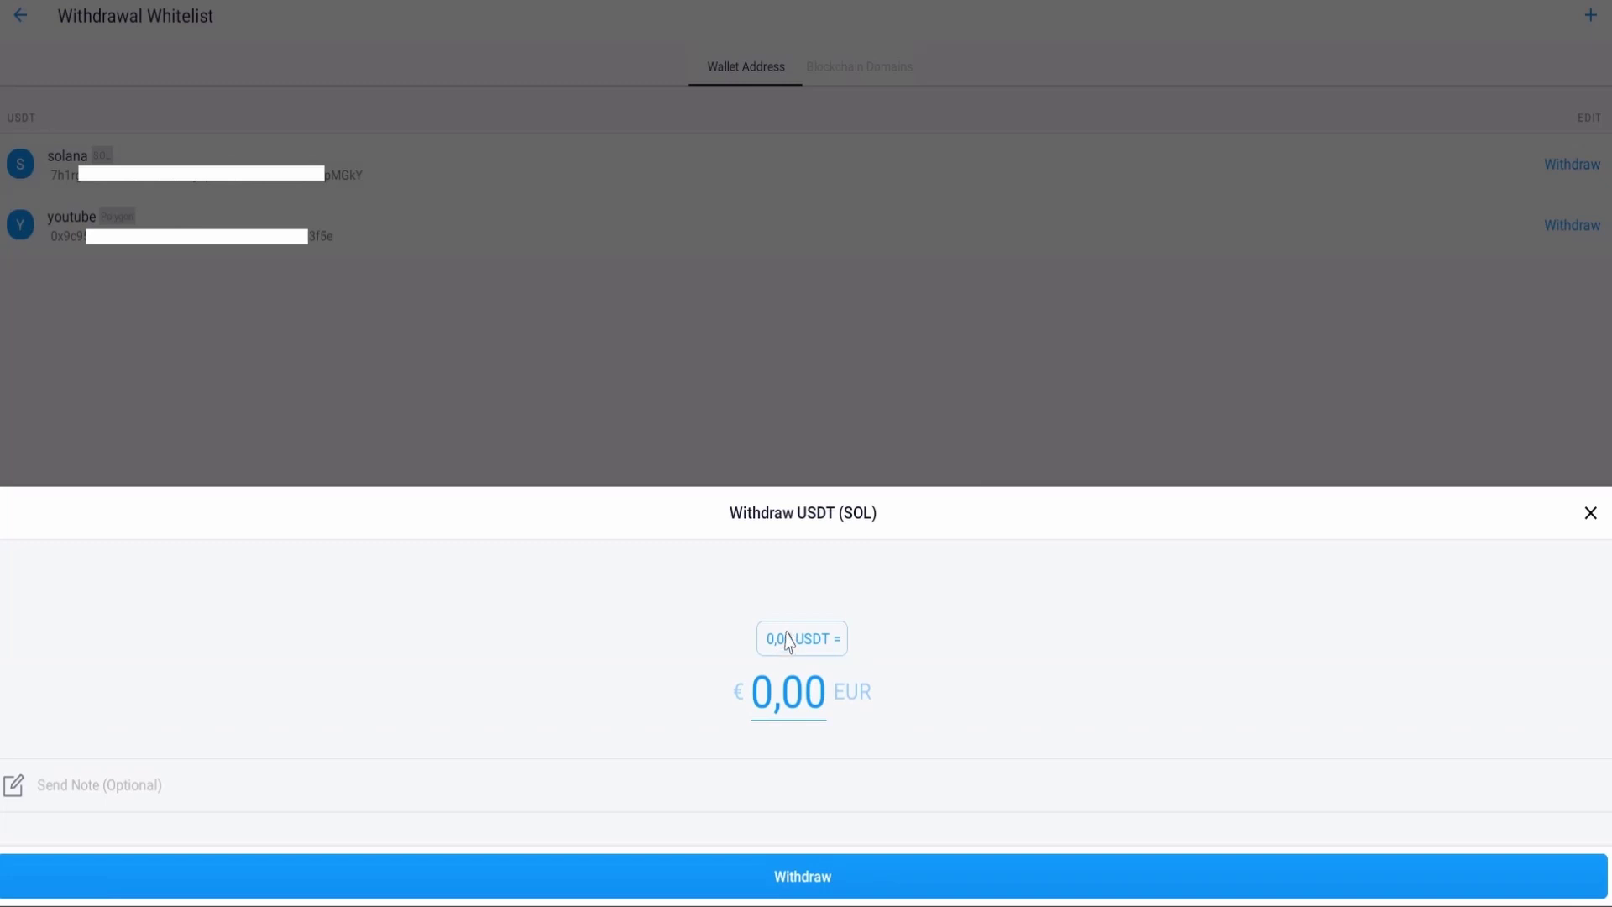
pyautogui.click(789, 640)
pyautogui.write('2')
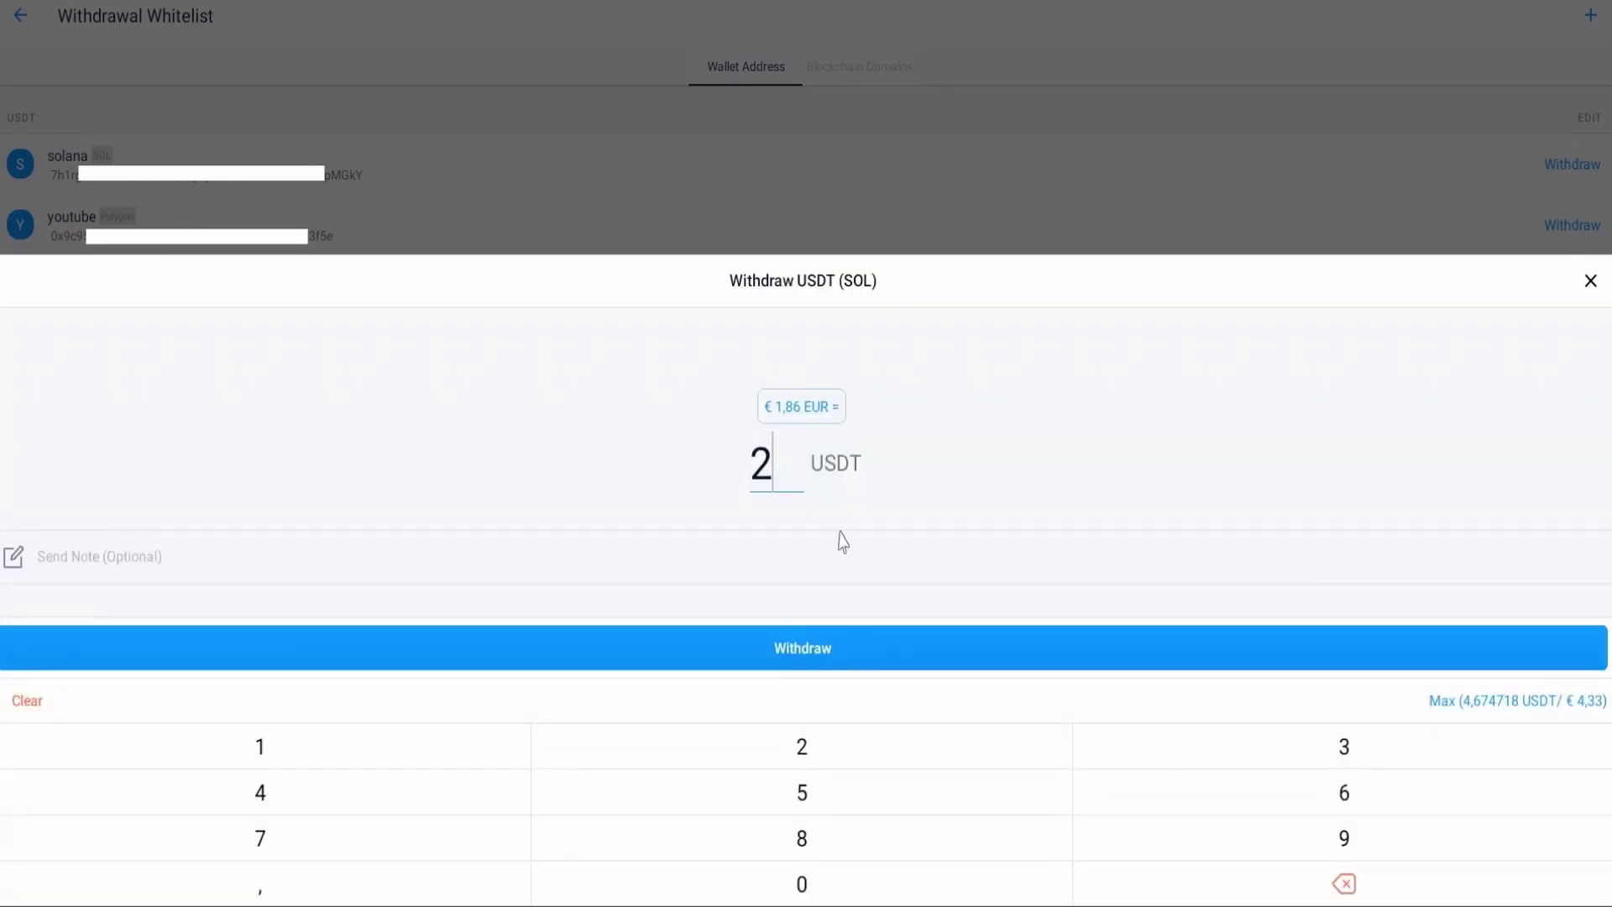
pyautogui.click(813, 645)
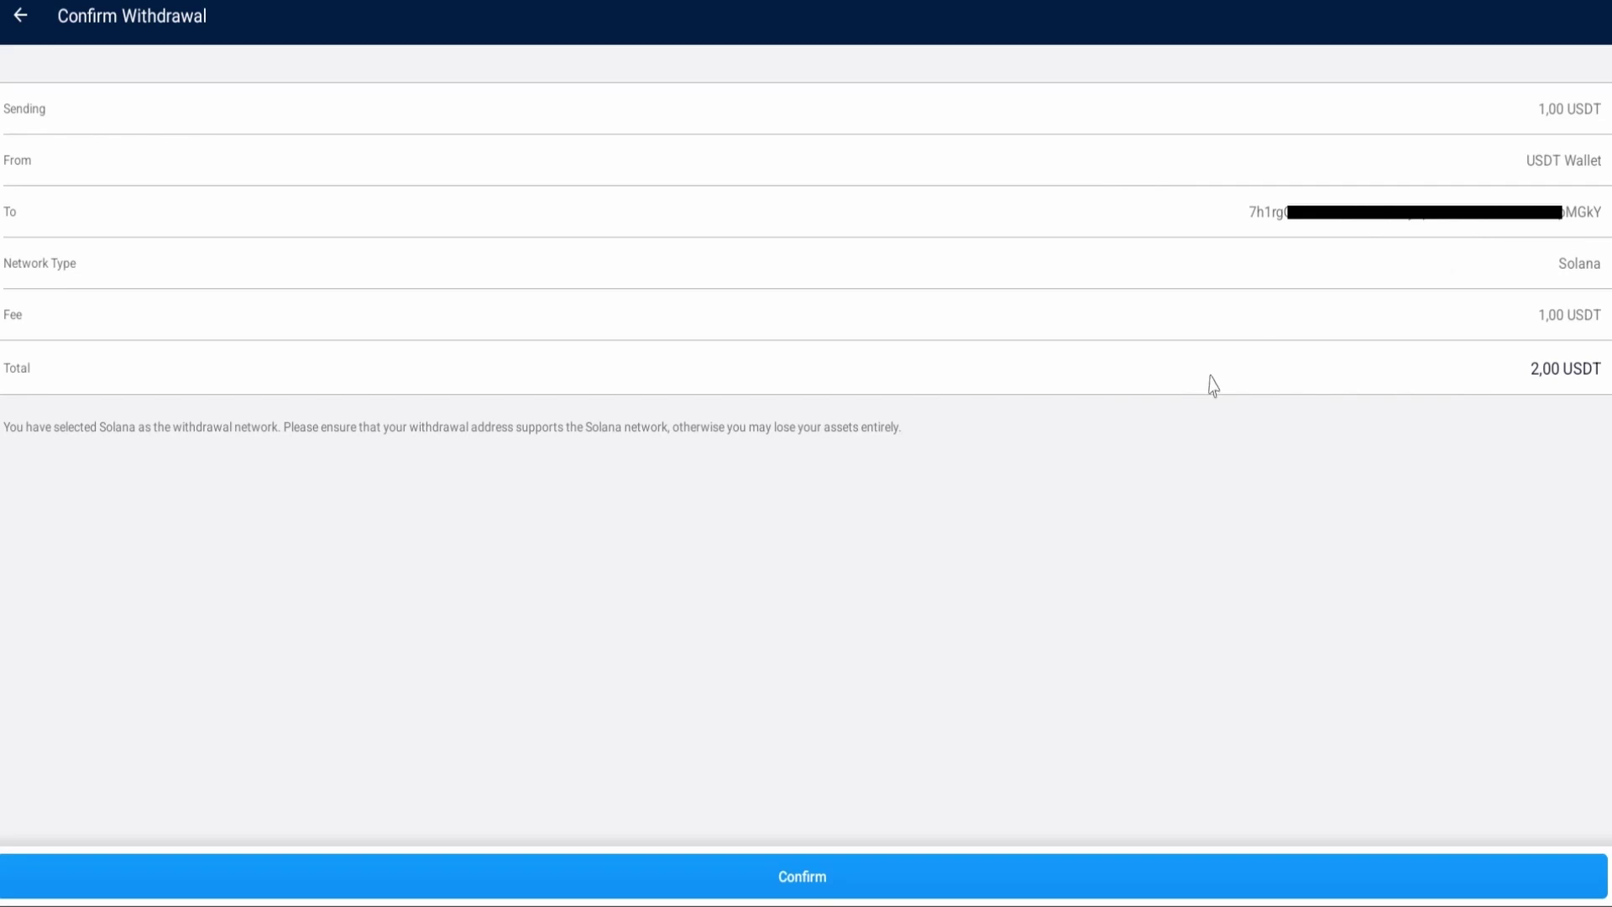
# Step: Confirm the withdrawal, enter the passcode, and request the SMS verification code
pyautogui.click(814, 878)
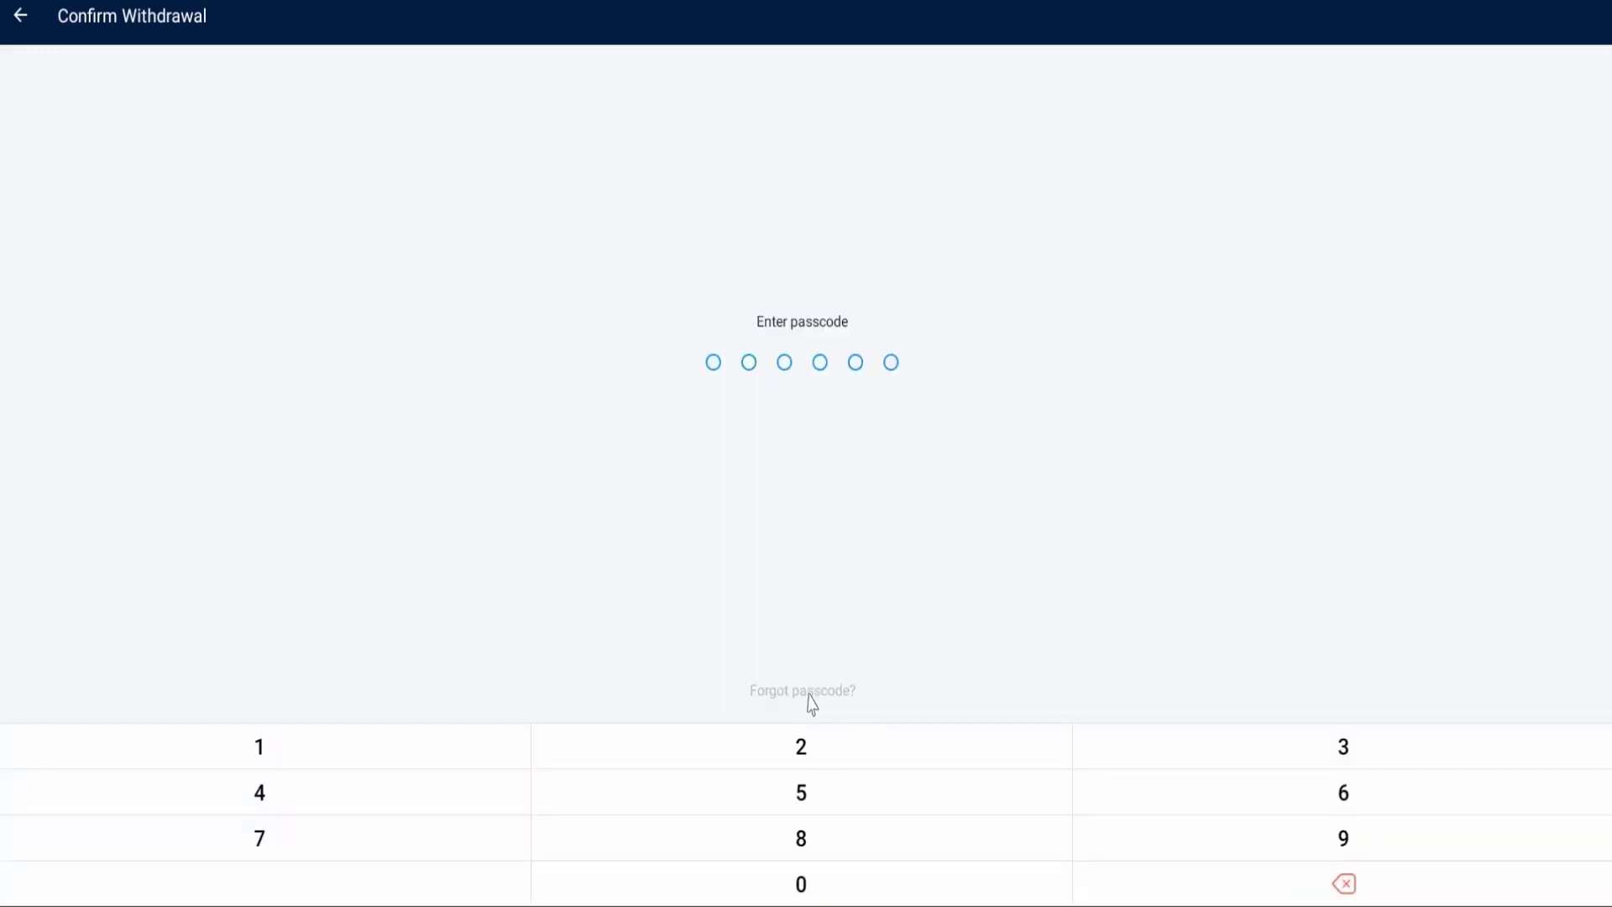
pyautogui.click(353, 839)
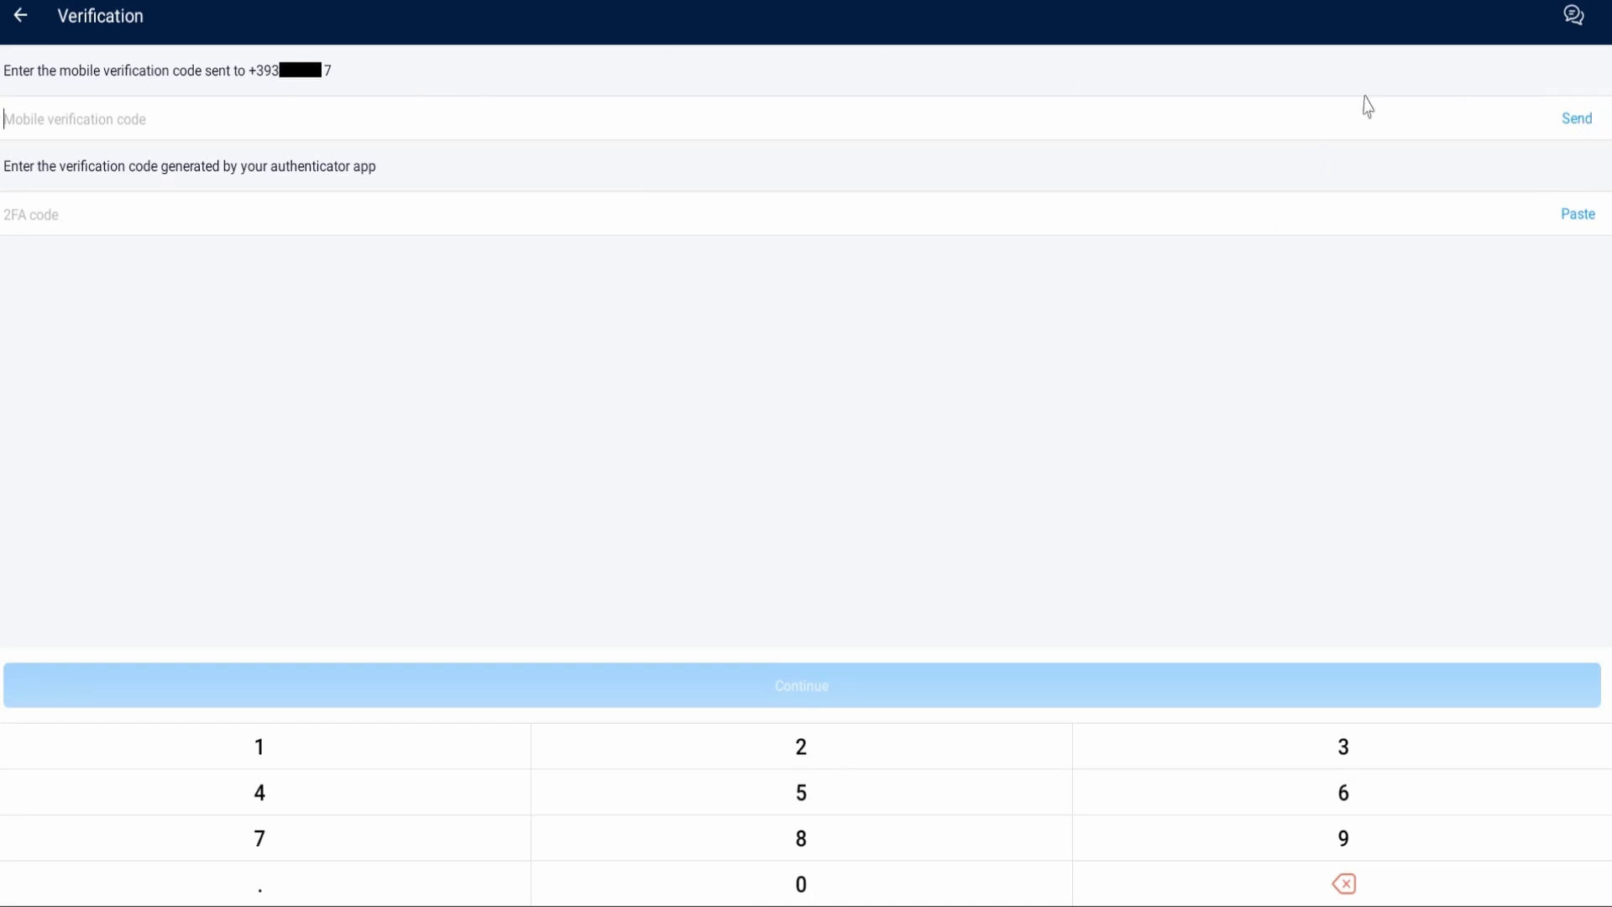
pyautogui.click(1576, 123)
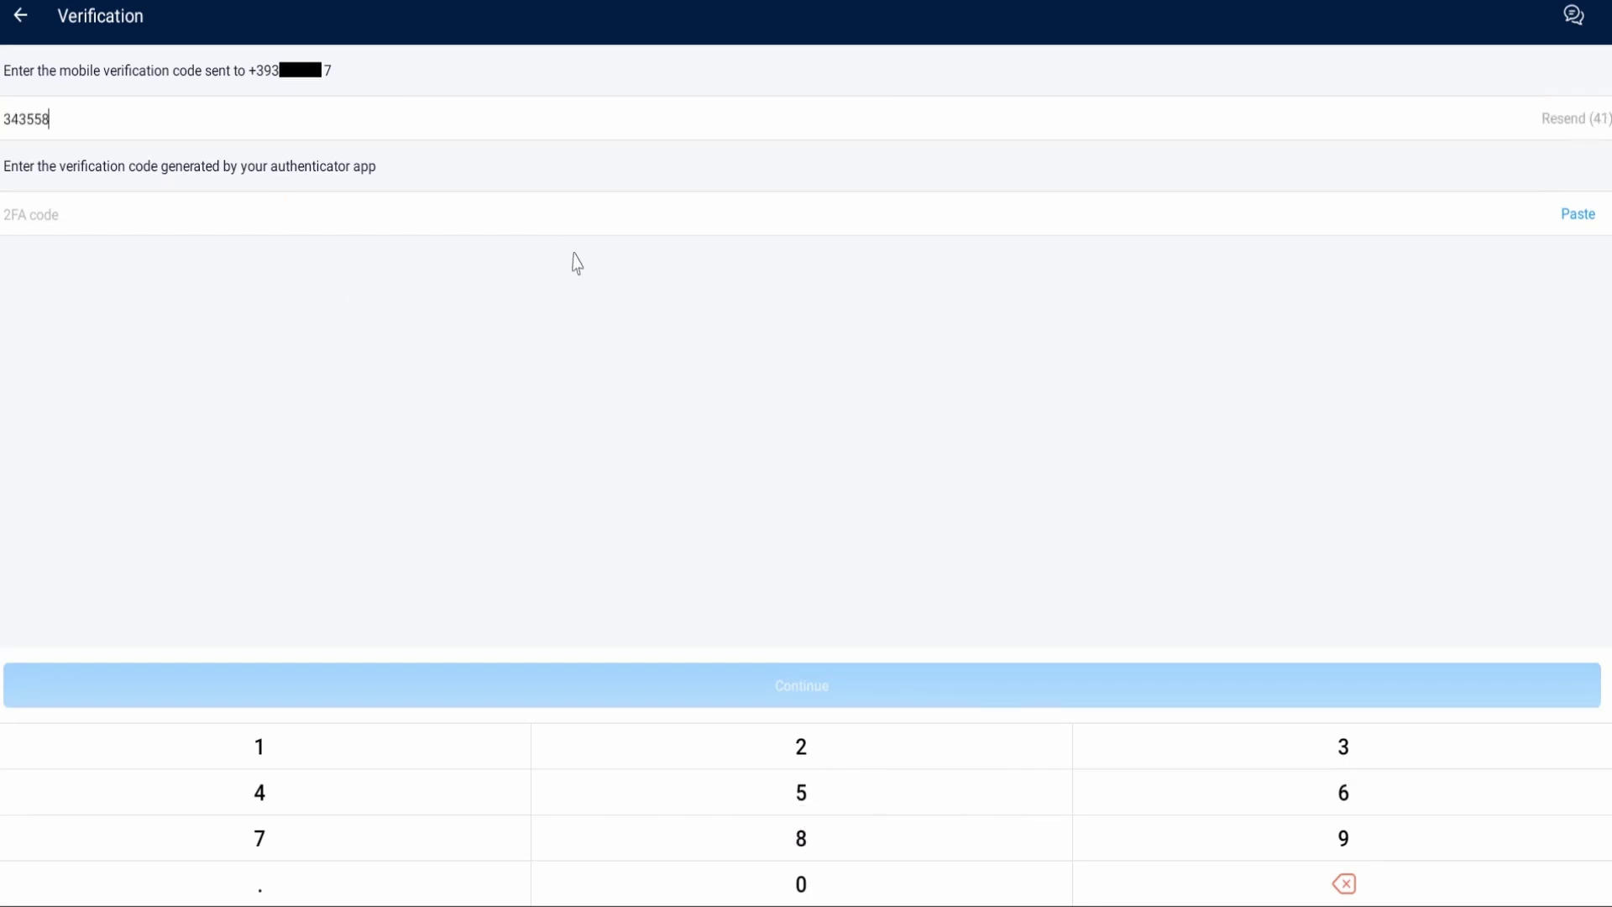
pyautogui.click(1554, 230)
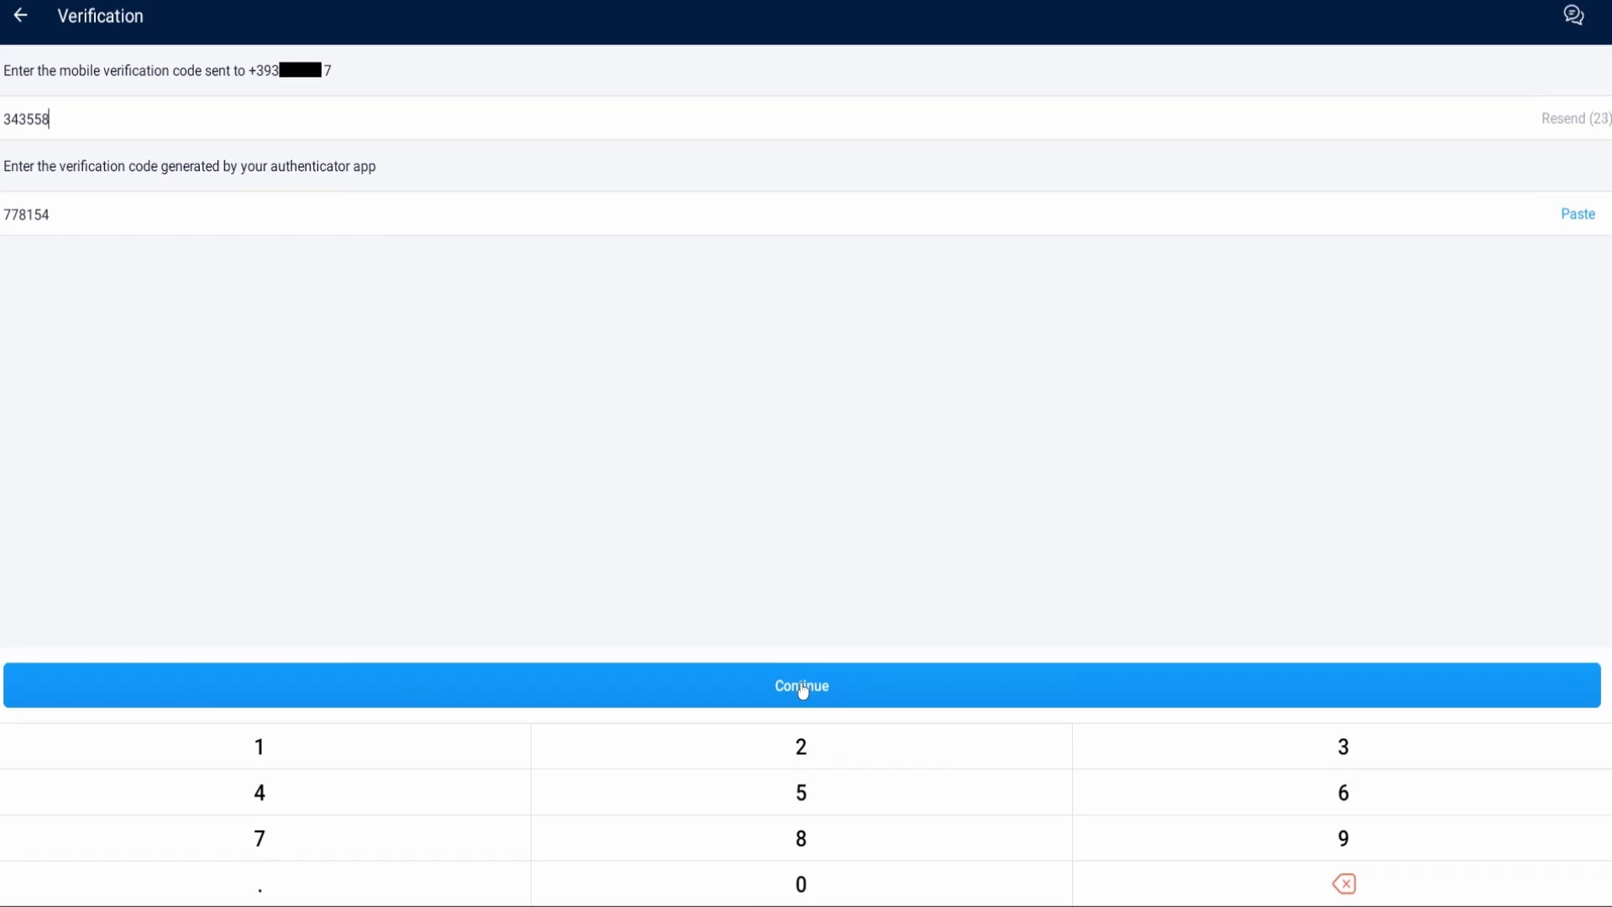
# Step: Submit the verification codes, triggering the Whitelisted Address Too Recent warning
pyautogui.click(802, 687)
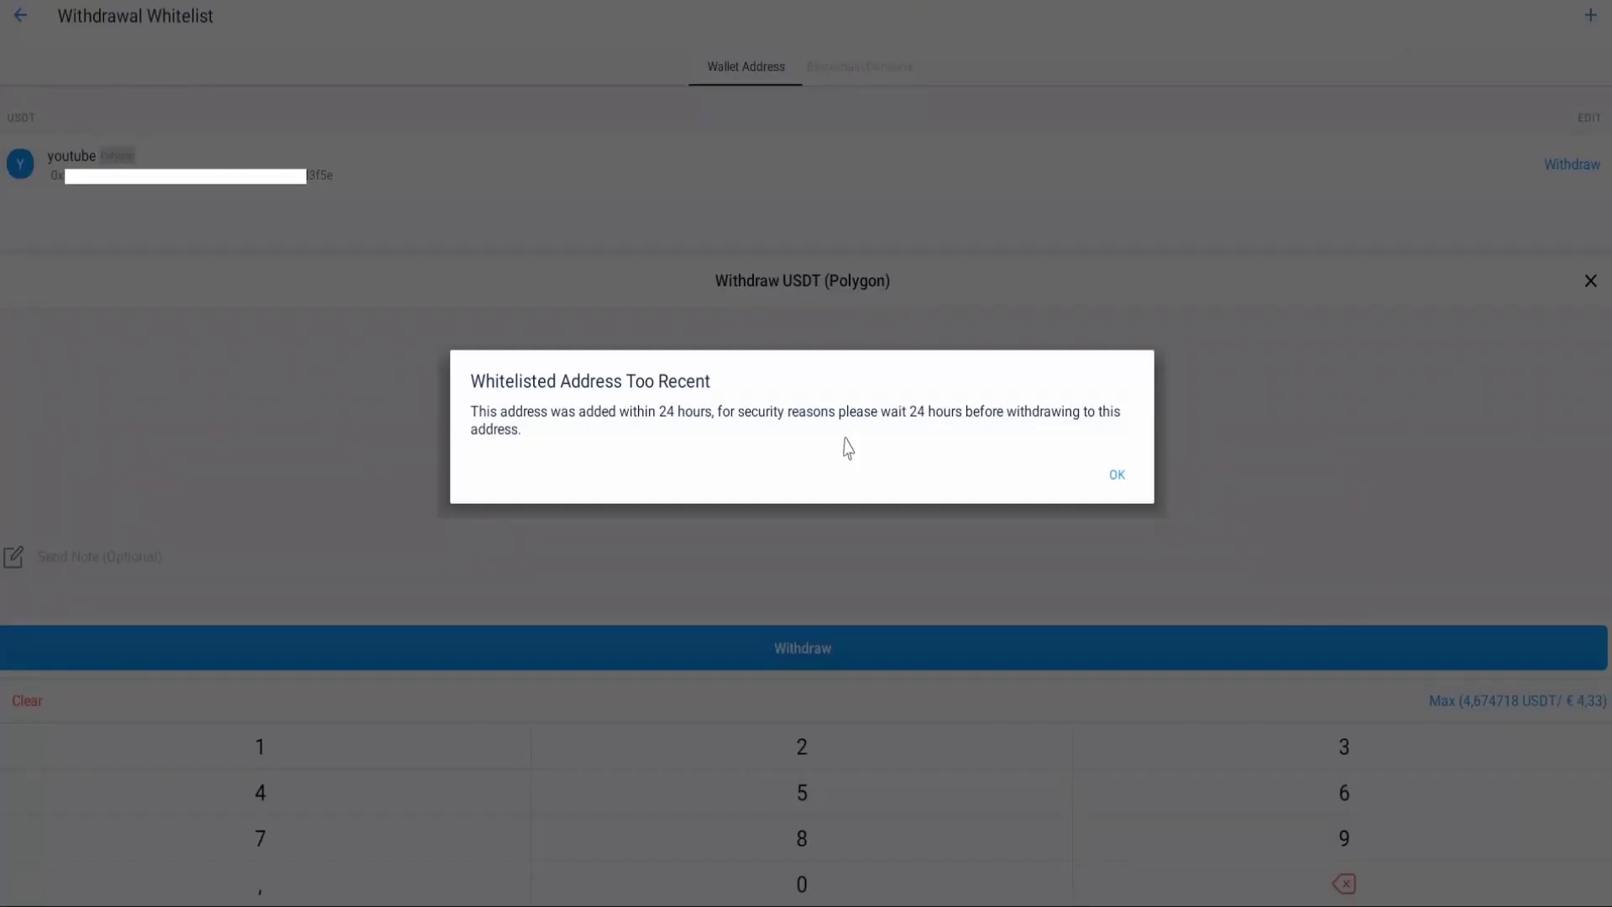